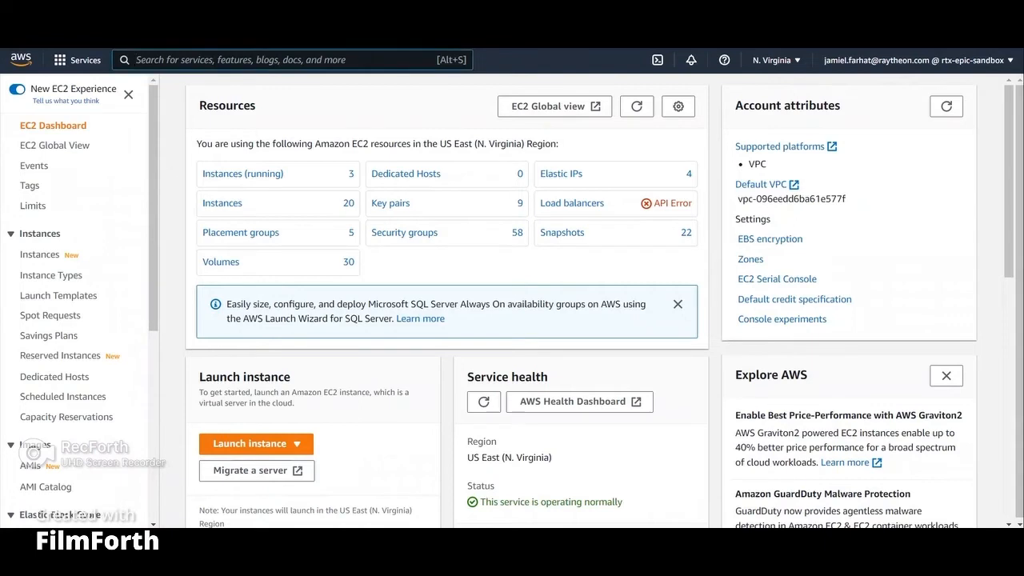
Step: Open the VPC service by searching the console for vpc
text(vpc)
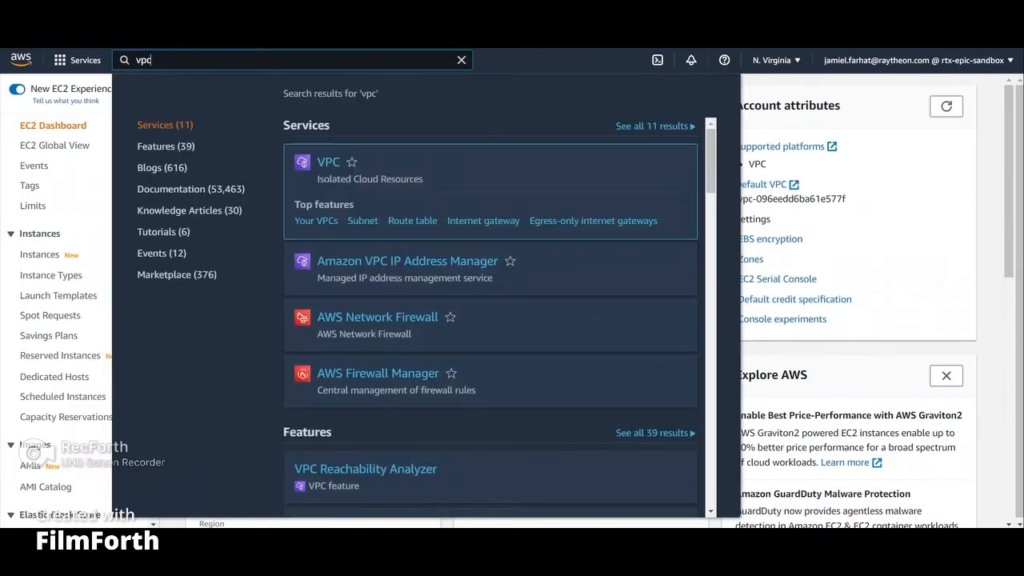
key(Return)
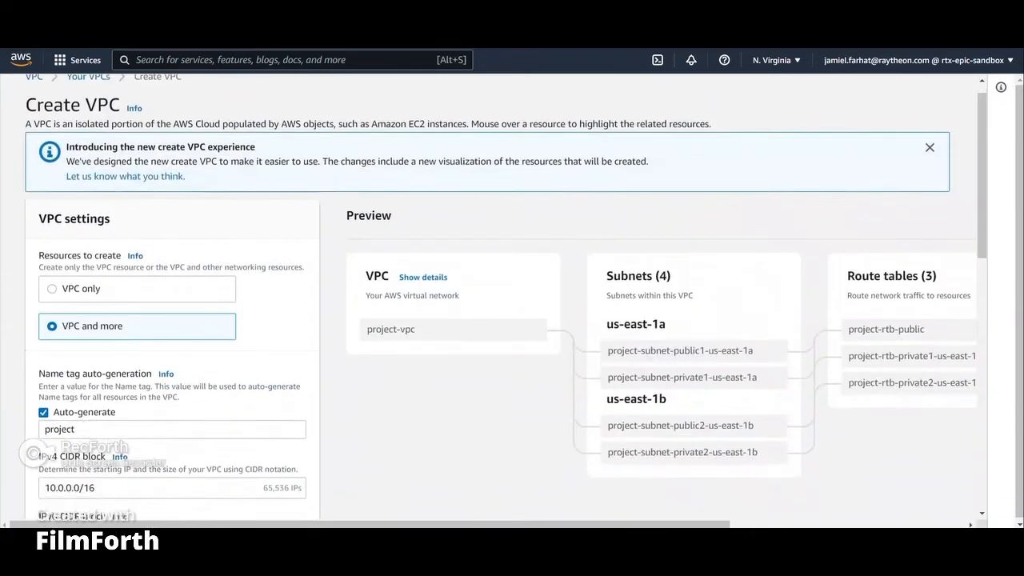
Step: Set the auto-generated name tag for the new VPC and its resources to SRW VPC
scroll(505, 298, down, 2)
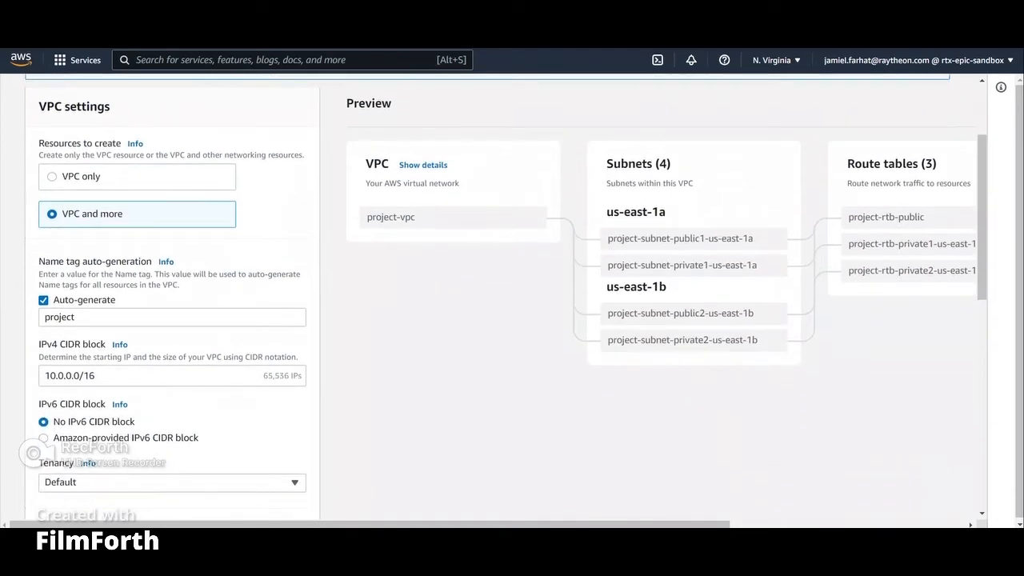
scroll(172, 320, down, 1)
double_click(59, 250)
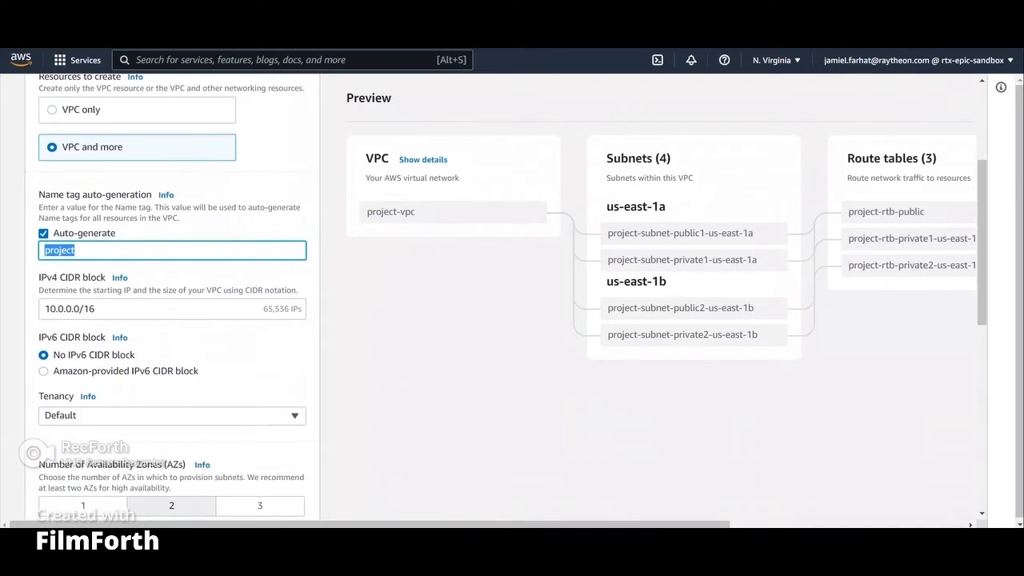
text(SRW )
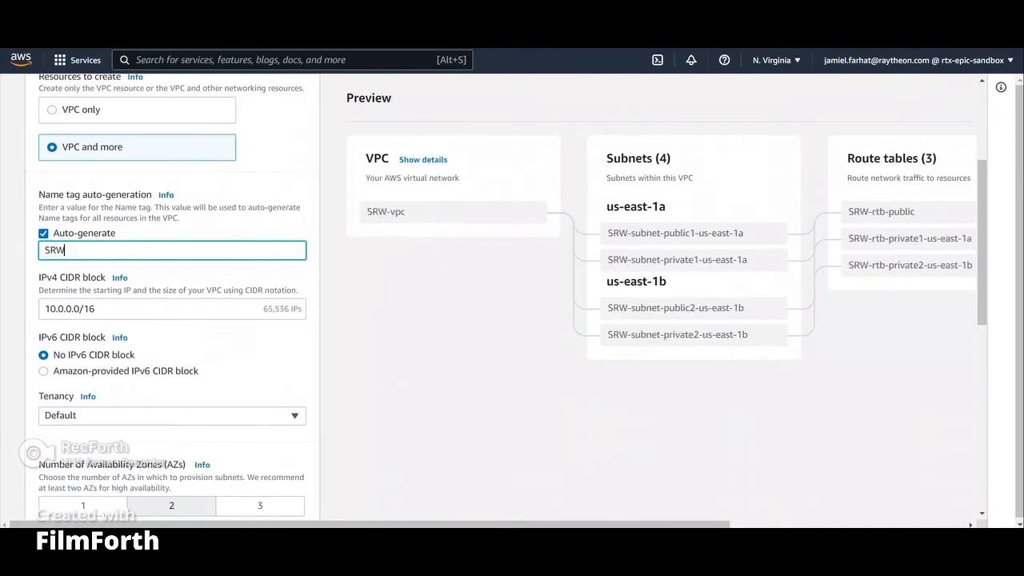
text(VPC)
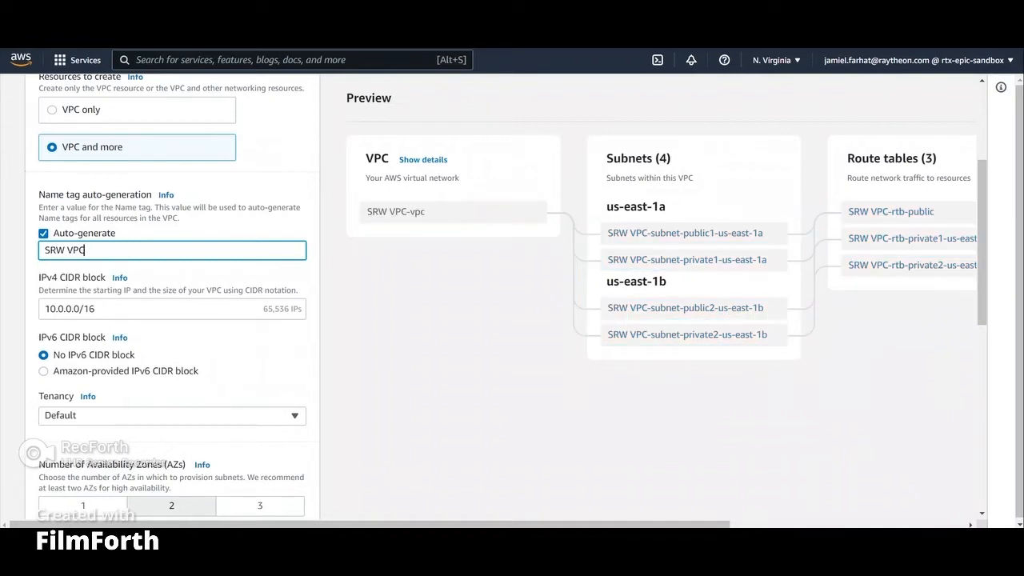
Step: Set the NAT gateways option to In 1 AZ
scroll(172, 304, down, 3)
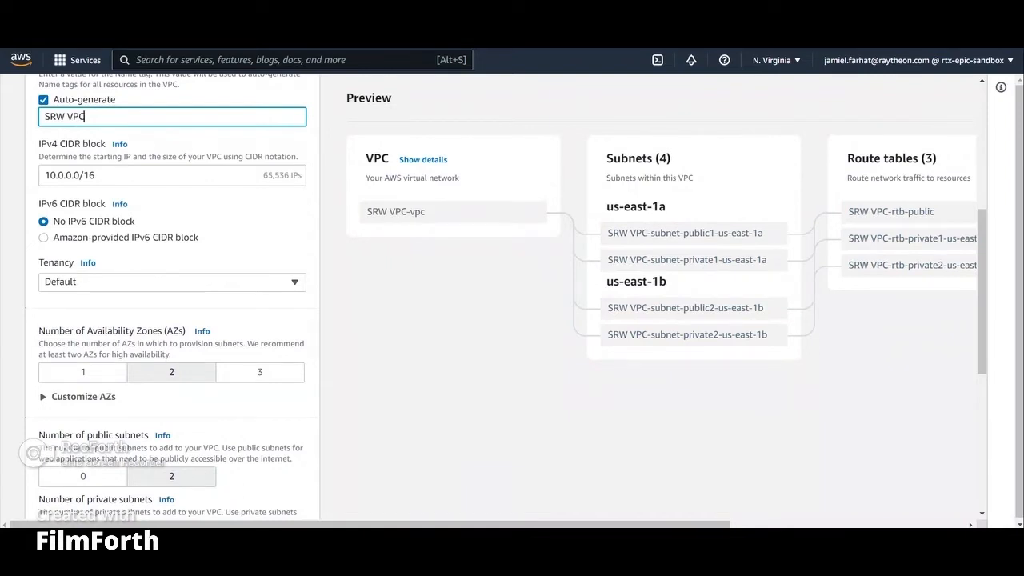
scroll(172, 304, down, 2)
scroll(172, 304, down, 4)
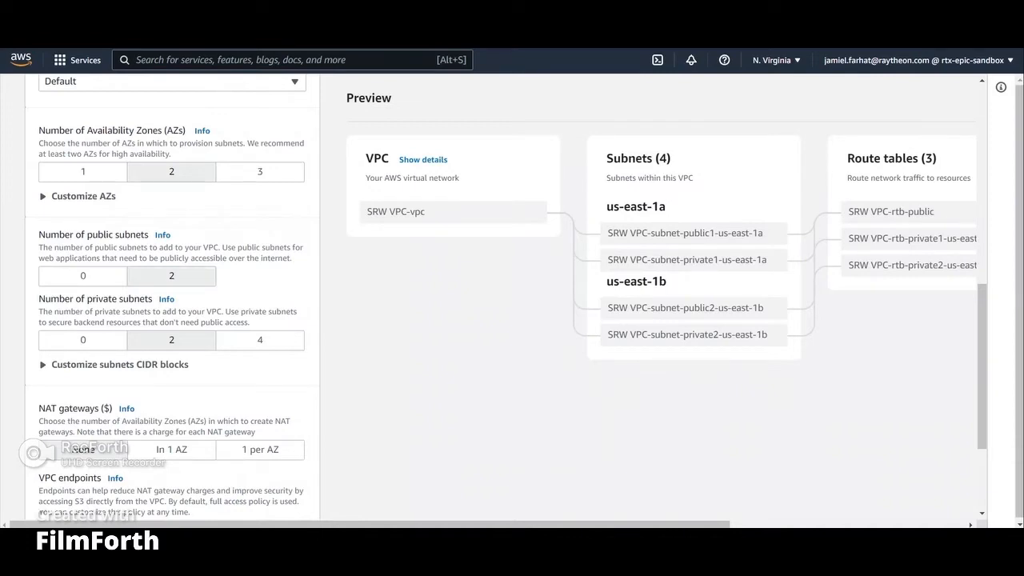
scroll(172, 320, down, 1)
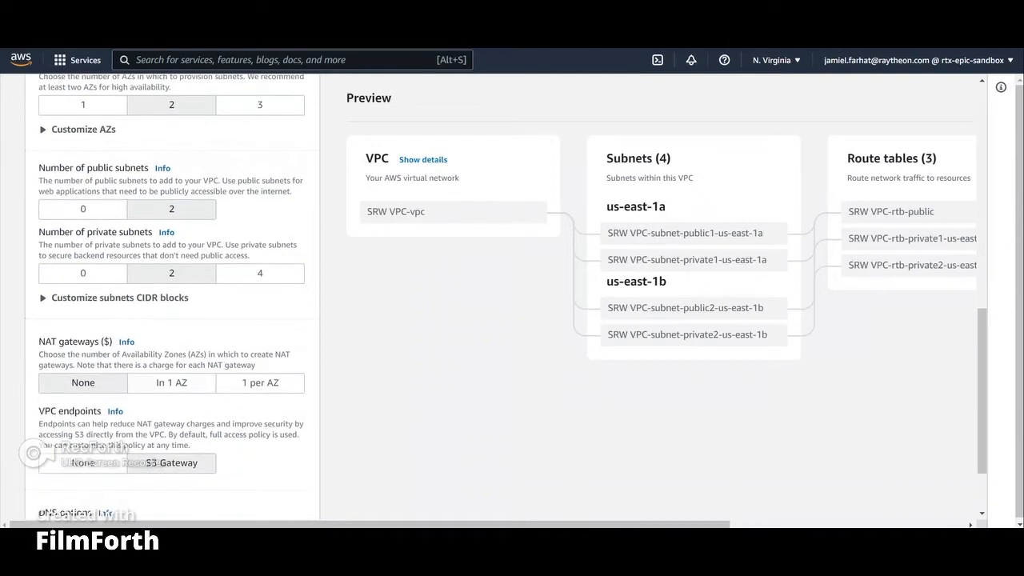
click(172, 382)
scroll(172, 369, down, 1)
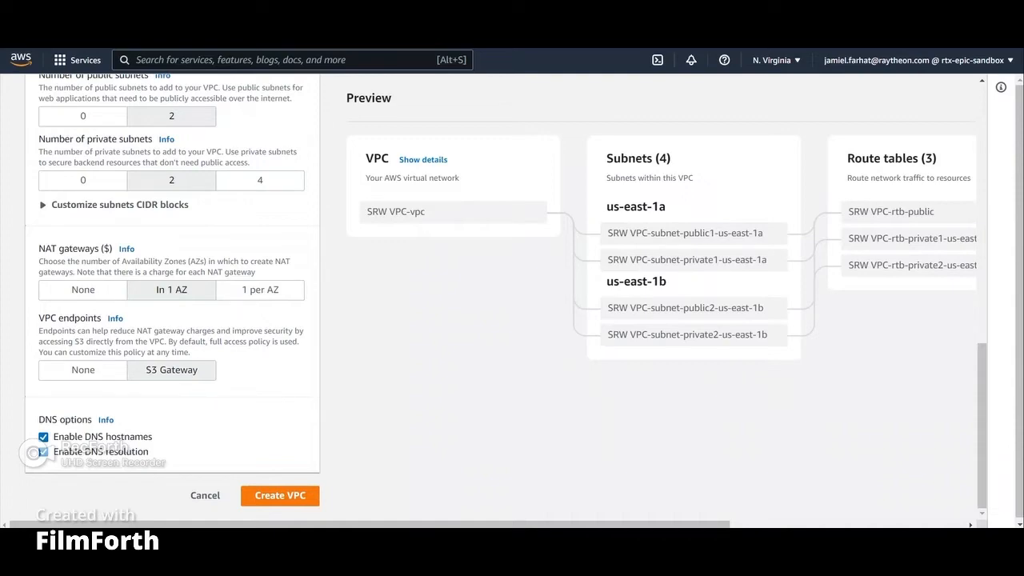
Step: Open the EC2 service by searching the console for ec2
scroll(504, 296, up, 10)
click(292, 60)
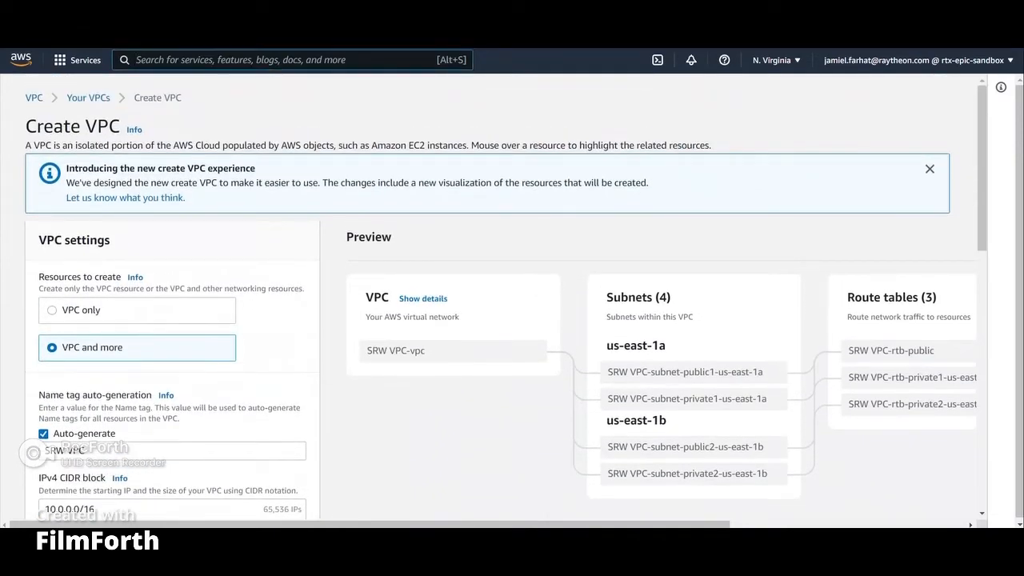
text(ec2)
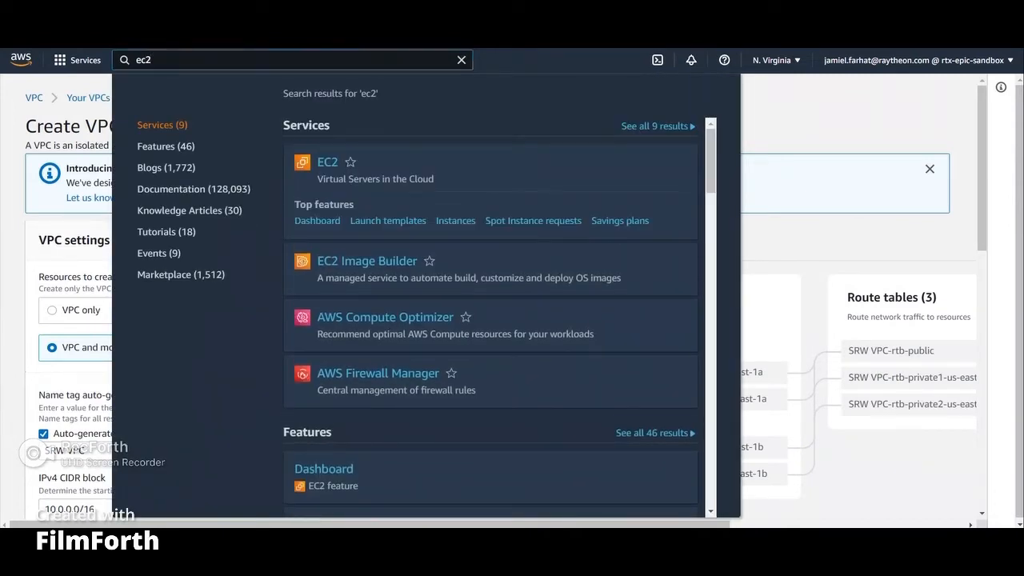
key(Return)
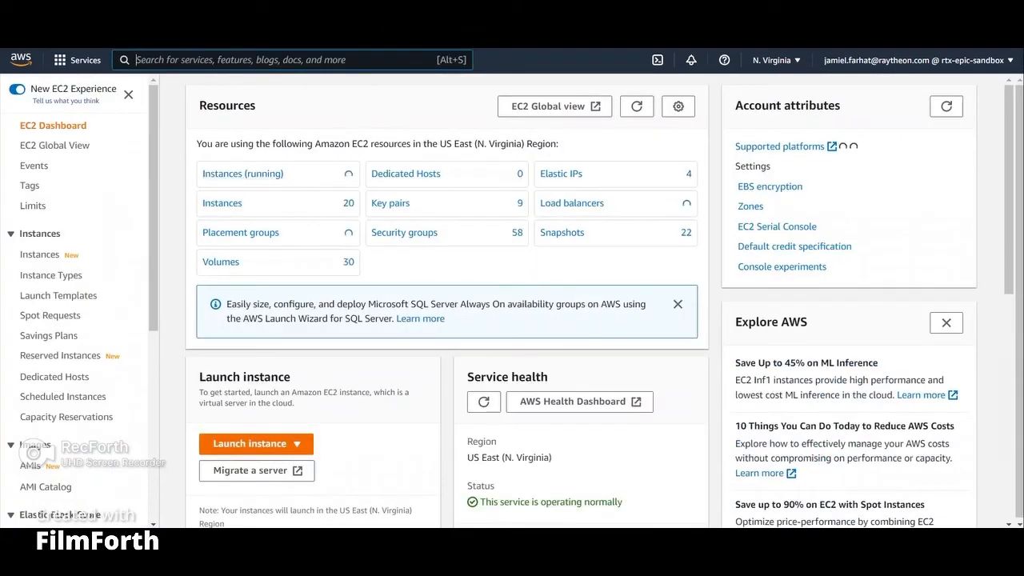
Step: Start launching a new EC2 instance from the dashboard
click(256, 444)
click(248, 402)
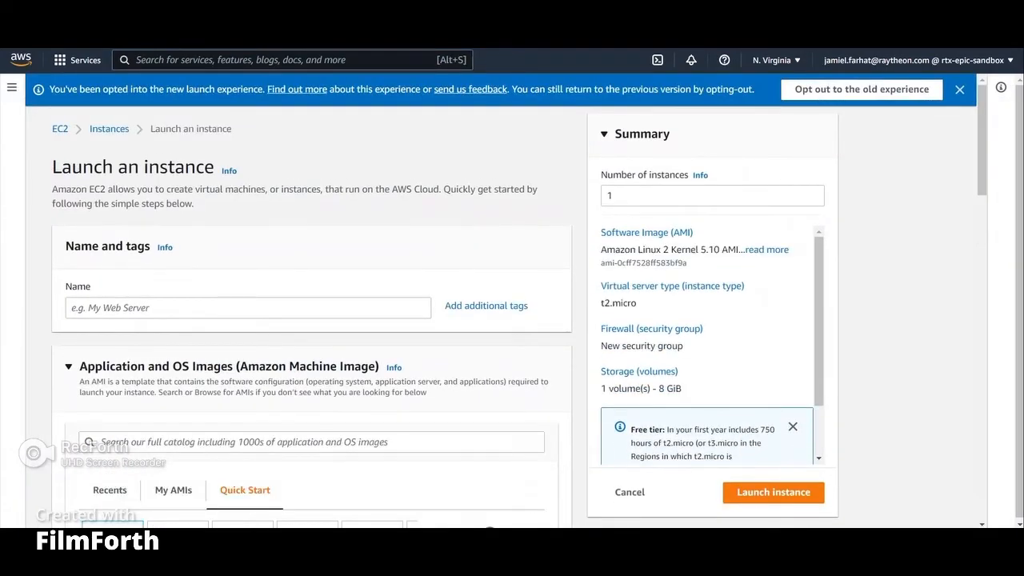
Step: Choose t3.medium as the instance type
scroll(312, 320, down, 3)
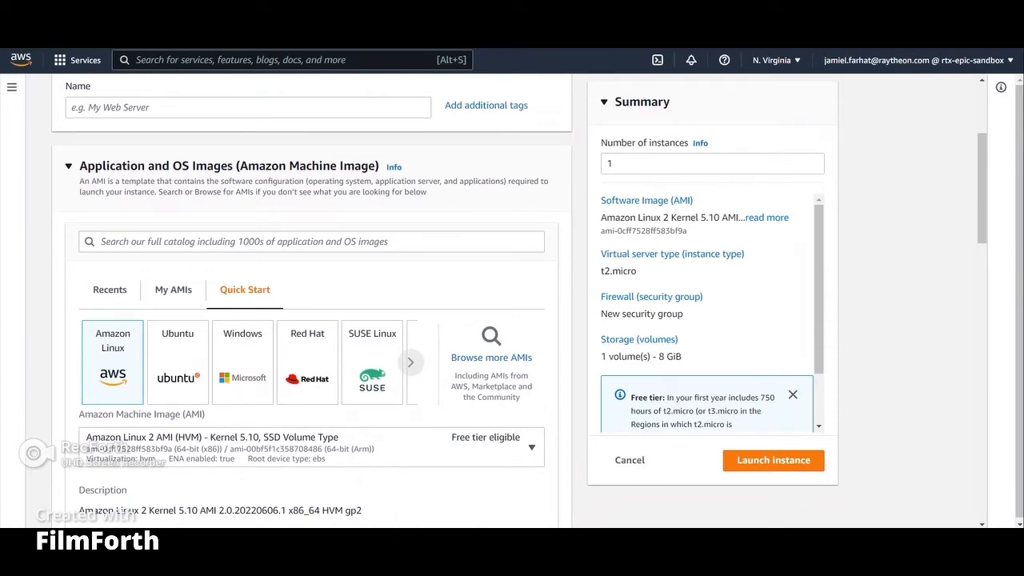
scroll(312, 320, down, 3)
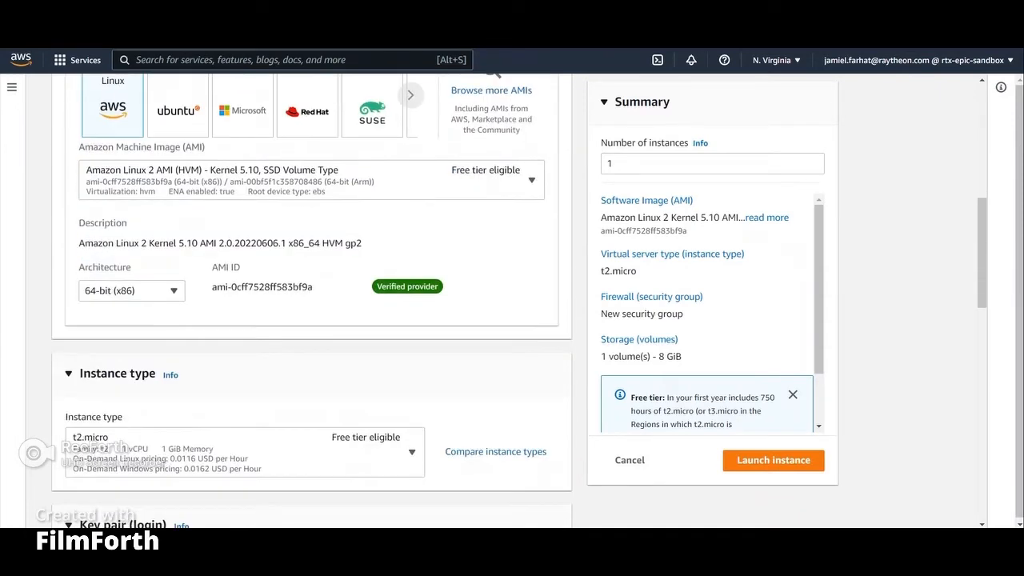
scroll(312, 304, down, 2)
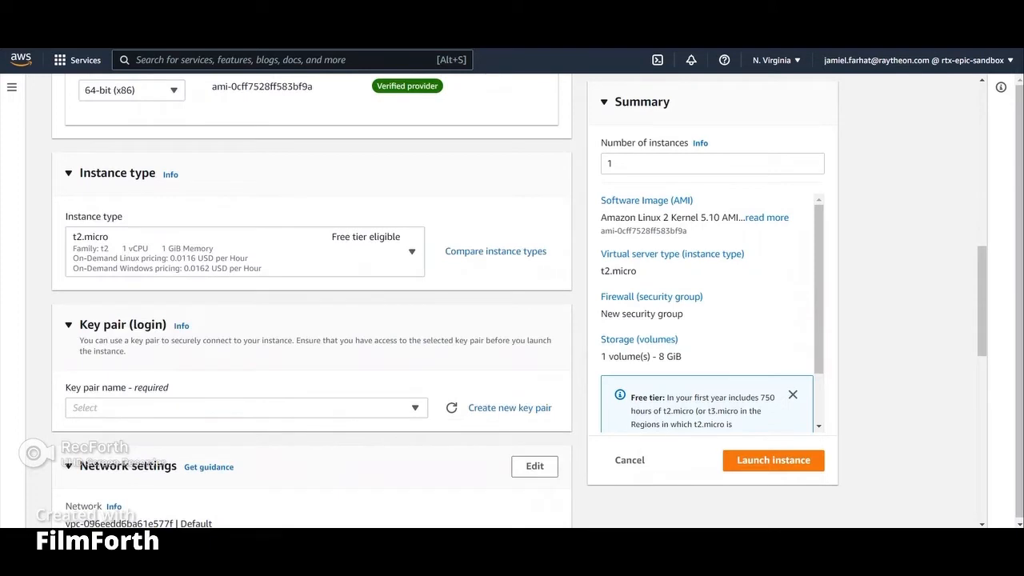
click(412, 252)
scroll(240, 400, down, 3)
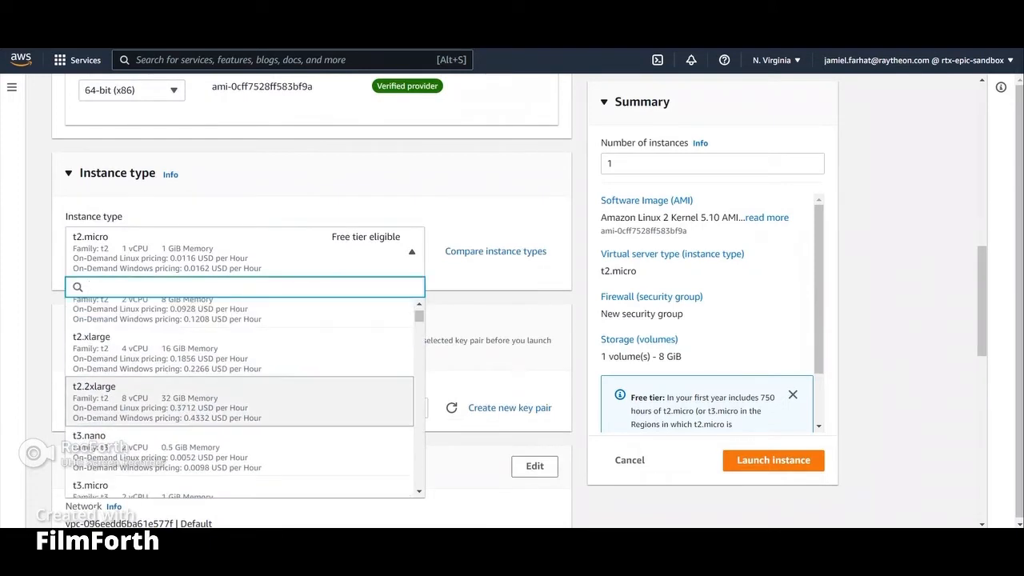
scroll(240, 400, down, 3)
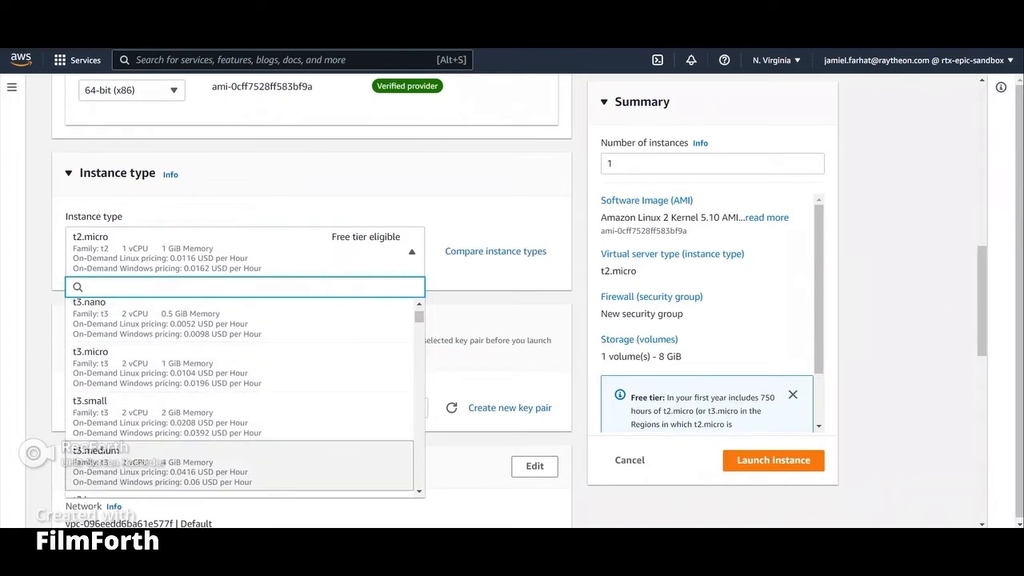
click(240, 468)
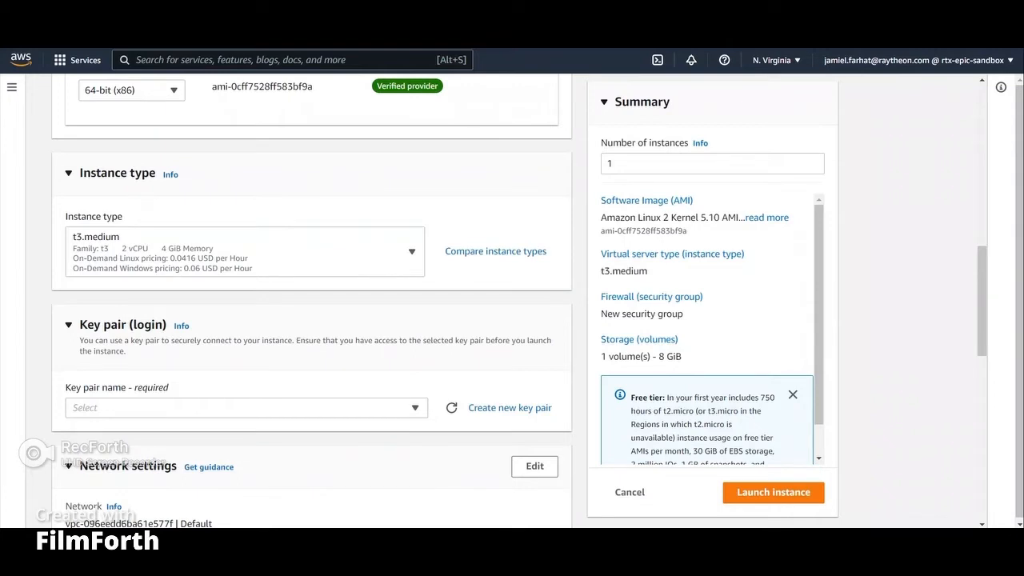
Step: Try to create a new key pair named srw_pem, then cancel the dialog
scroll(312, 301, down, 1)
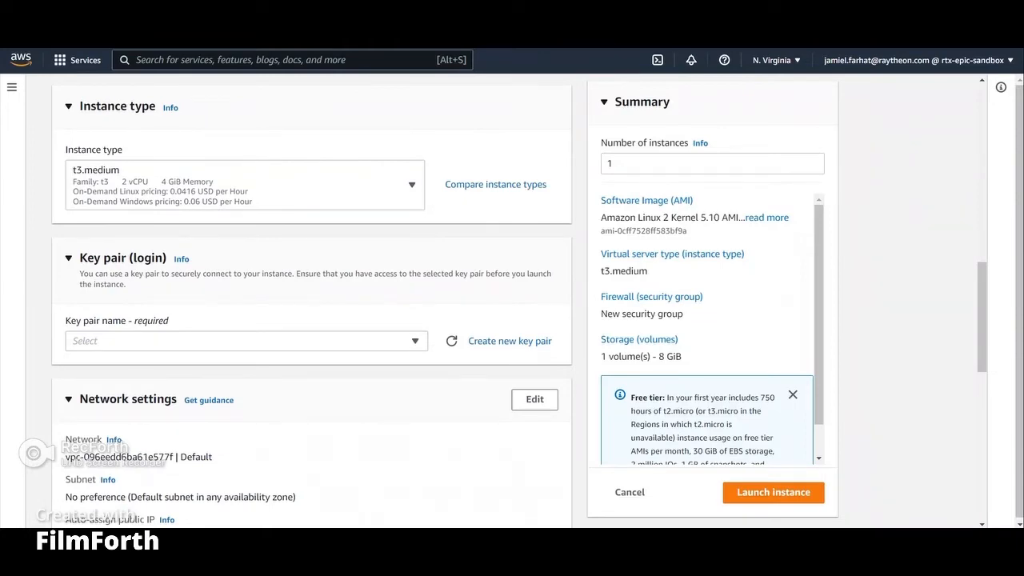
click(510, 341)
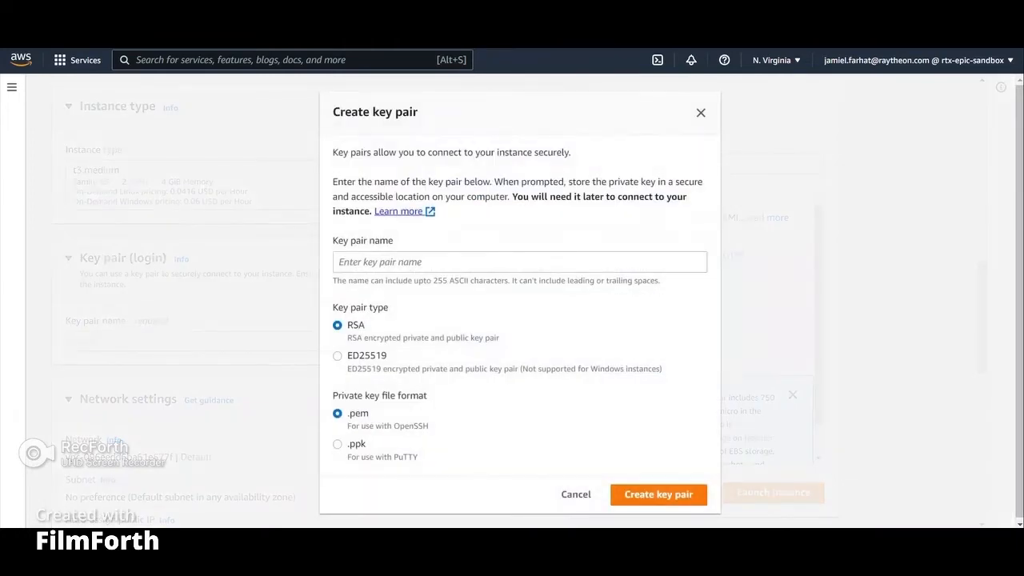
click(519, 262)
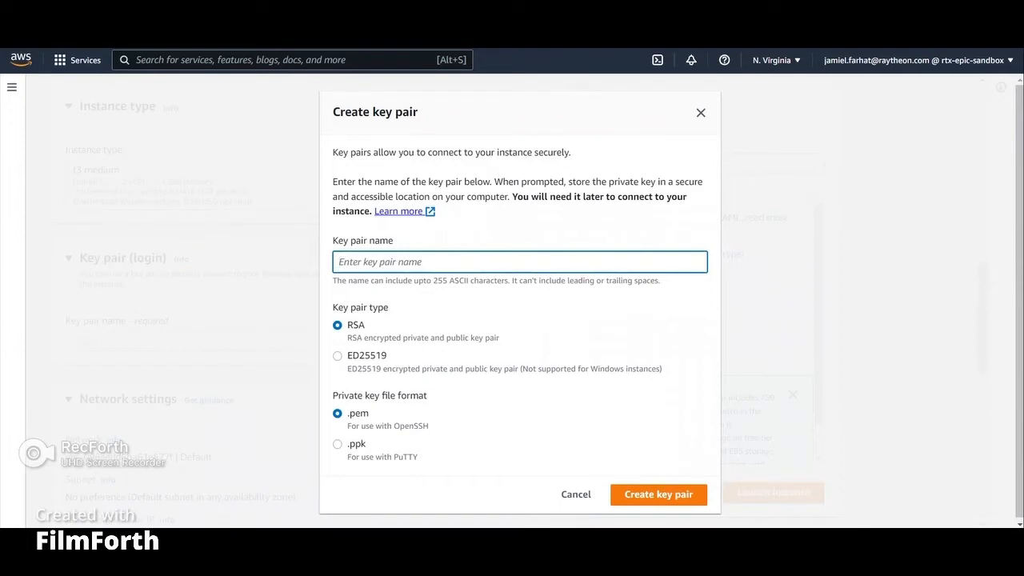
text(srw-)
key(BackSpace)
text(_pem)
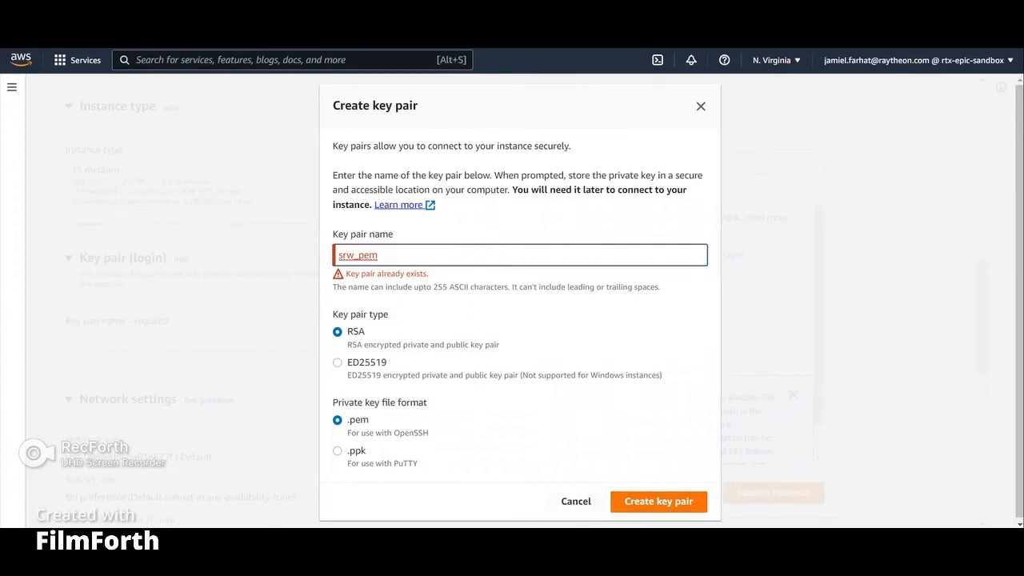
click(576, 501)
Step: Allow HTTPS and HTTP traffic from the internet in the new security group
scroll(312, 301, down, 3)
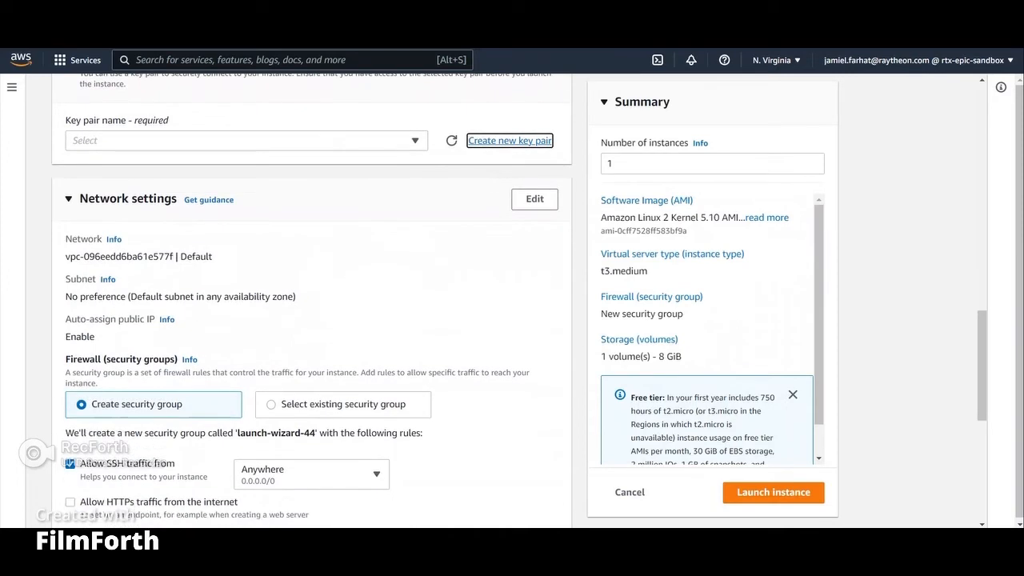
scroll(312, 301, down, 2)
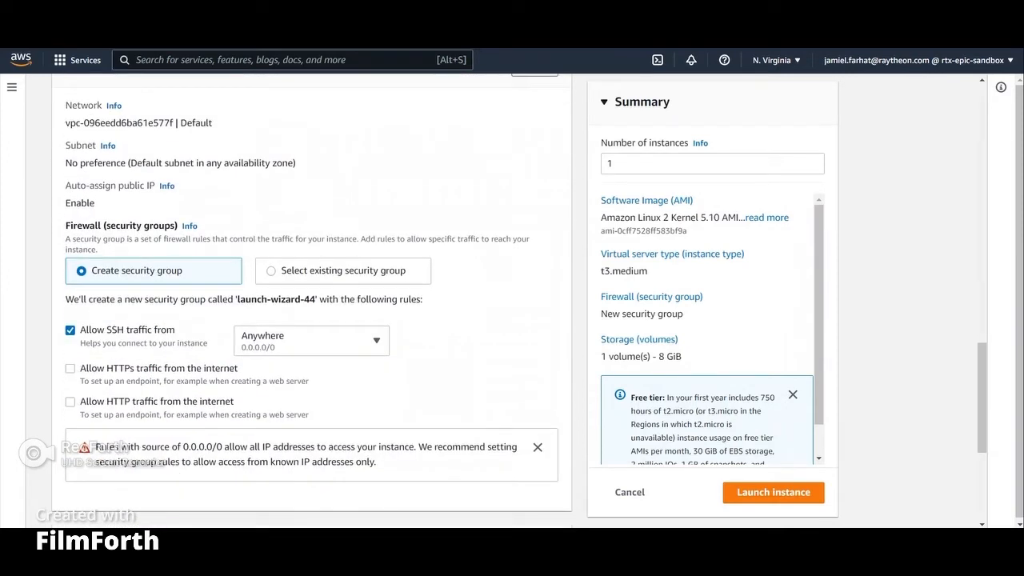
click(70, 369)
click(70, 402)
scroll(312, 304, up, 2)
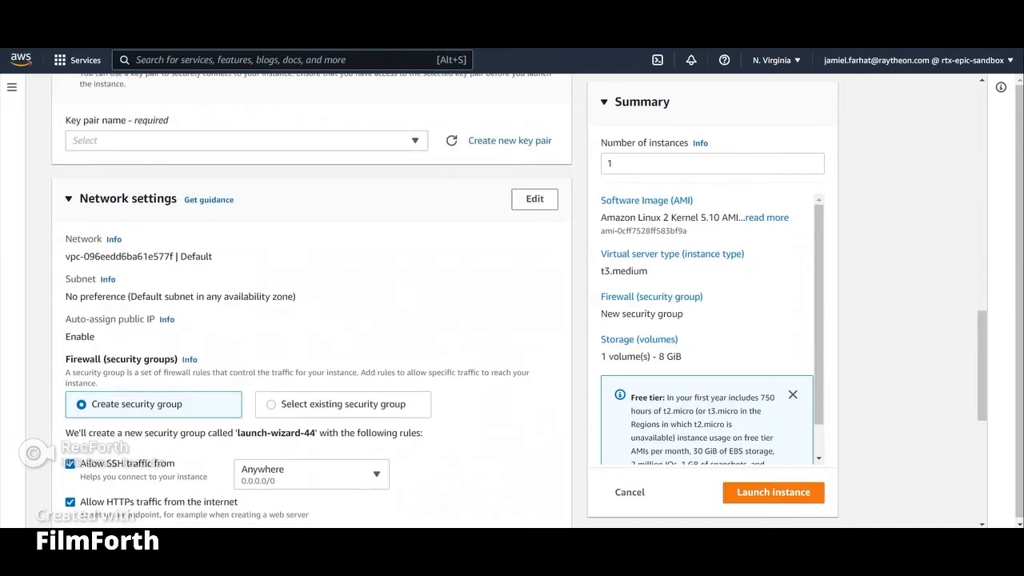
Step: Edit the network settings and select the SRW VPC-vpc VPC for the instance
click(69, 199)
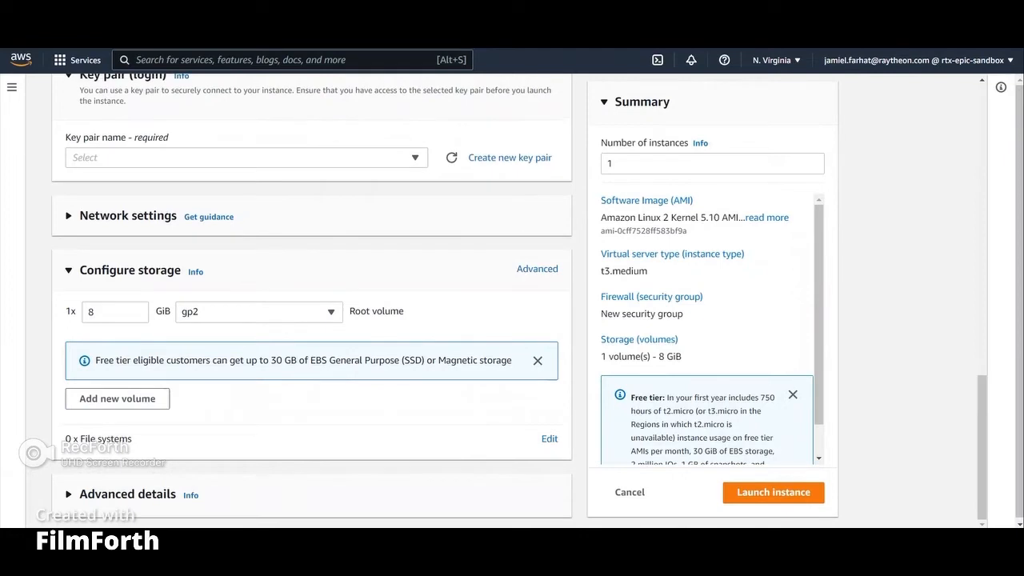
click(69, 216)
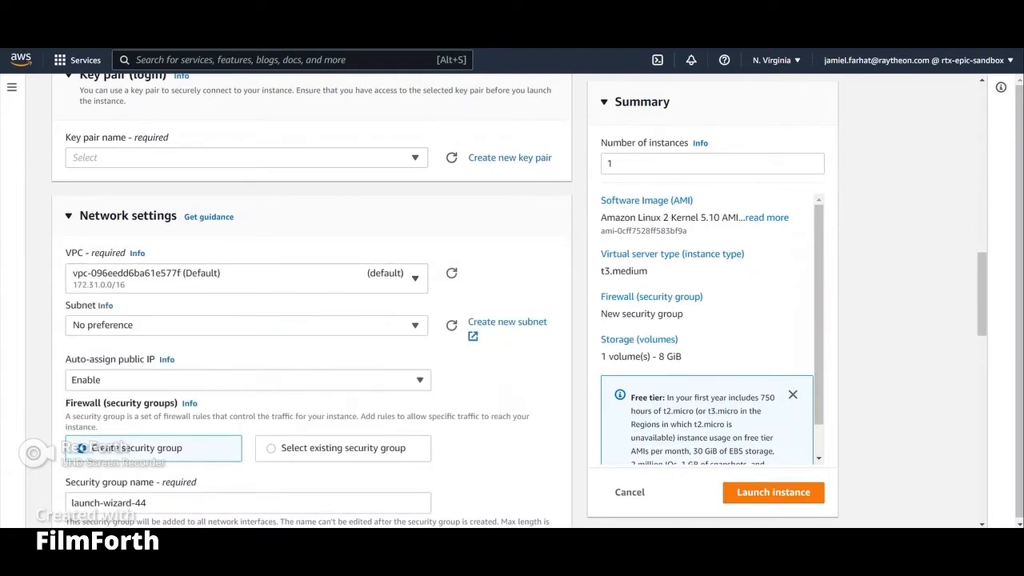
click(246, 279)
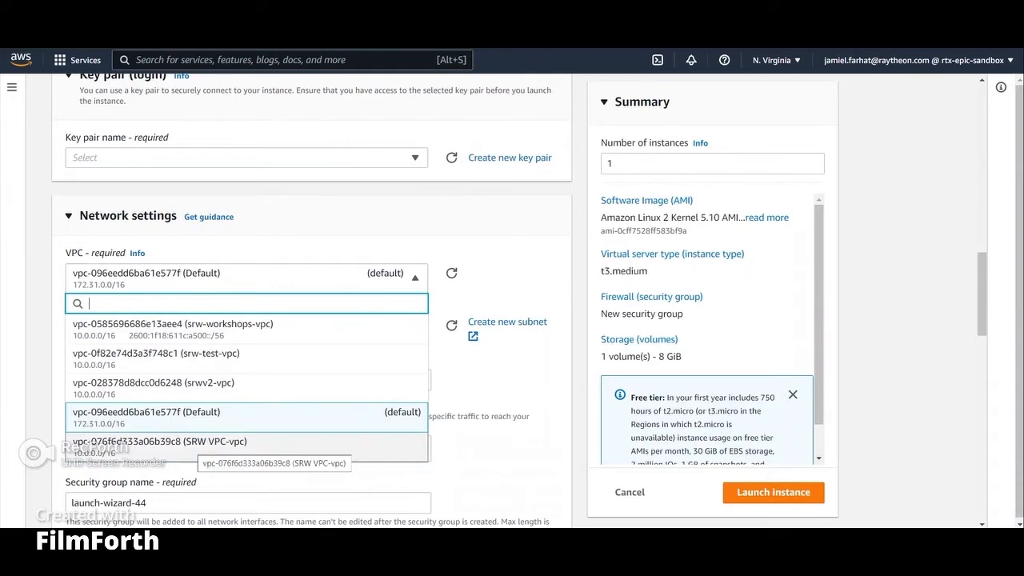
click(160, 442)
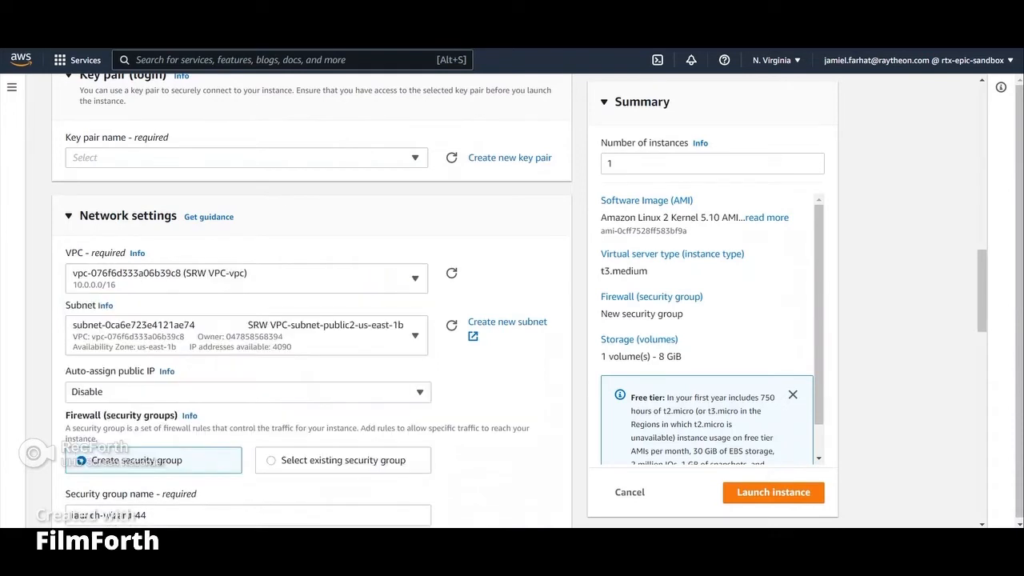
Step: Review the subnets available in the SRW VPC
scroll(240, 360, down, 1)
click(414, 270)
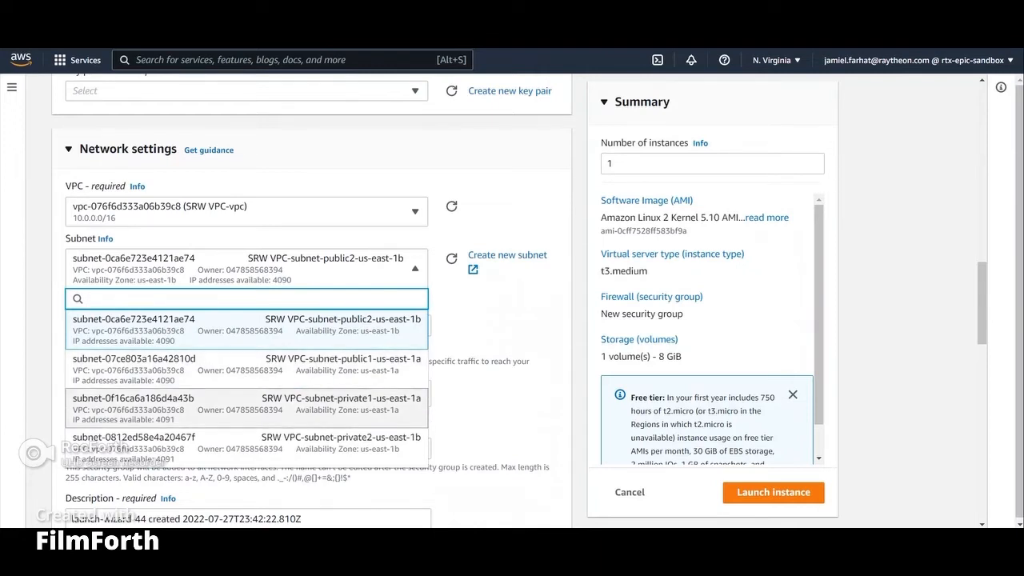
key(Escape)
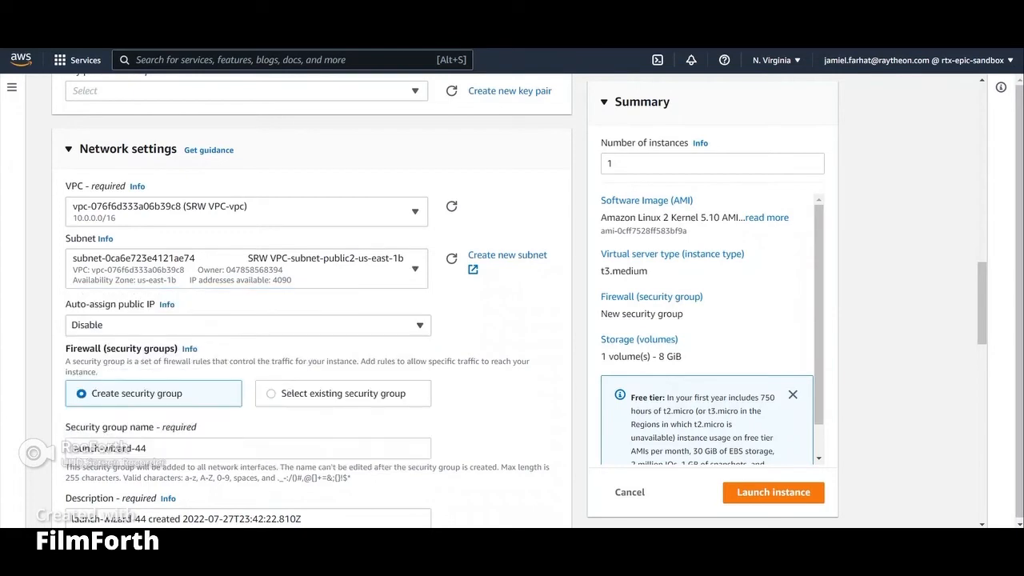
Step: Enable auto-assign public IP for the instance in the network settings
scroll(312, 304, down, 1)
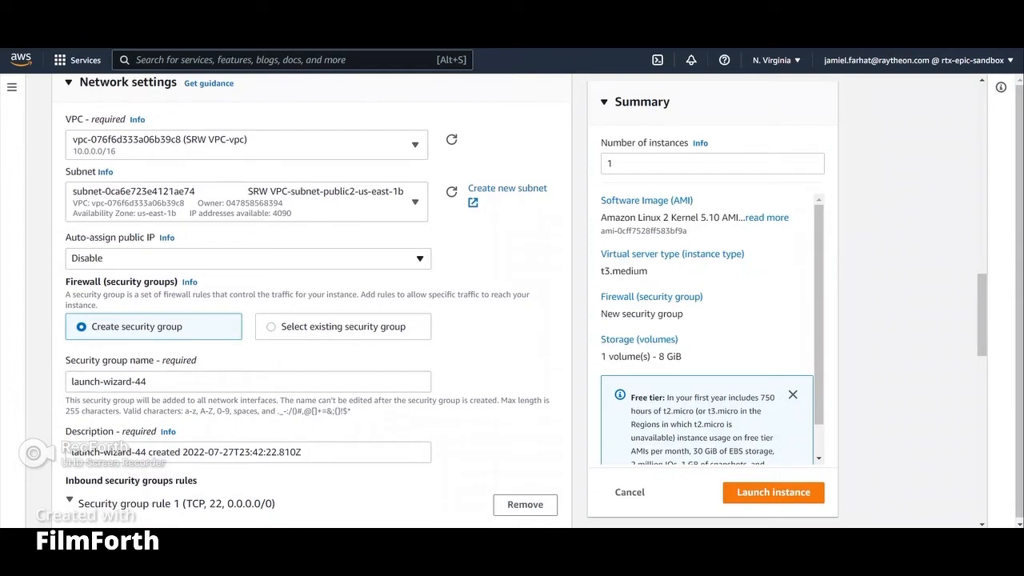
click(248, 259)
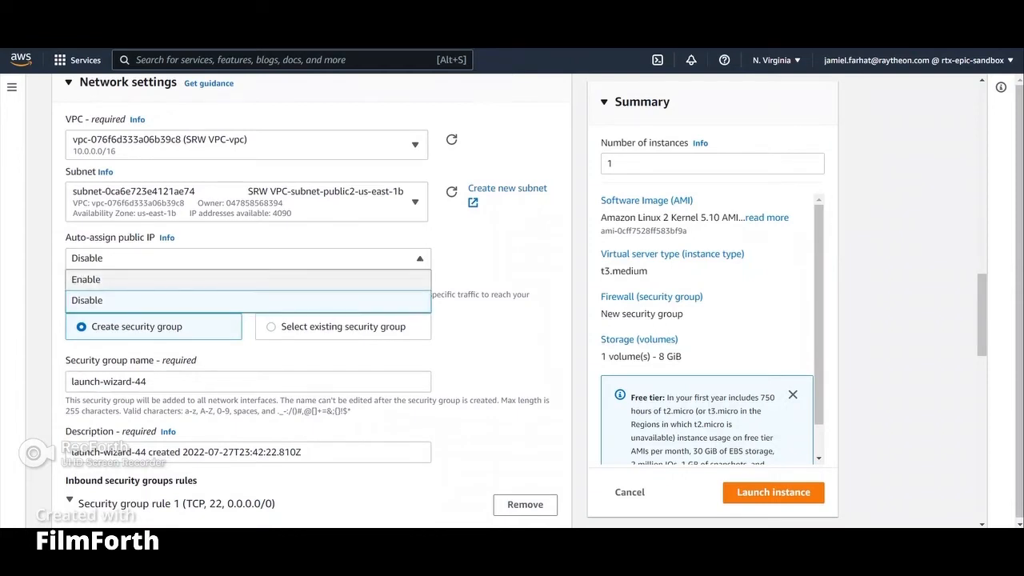
click(248, 279)
Step: Review the inbound security group rules for SSH, HTTPS and HTTP
scroll(312, 304, down, 3)
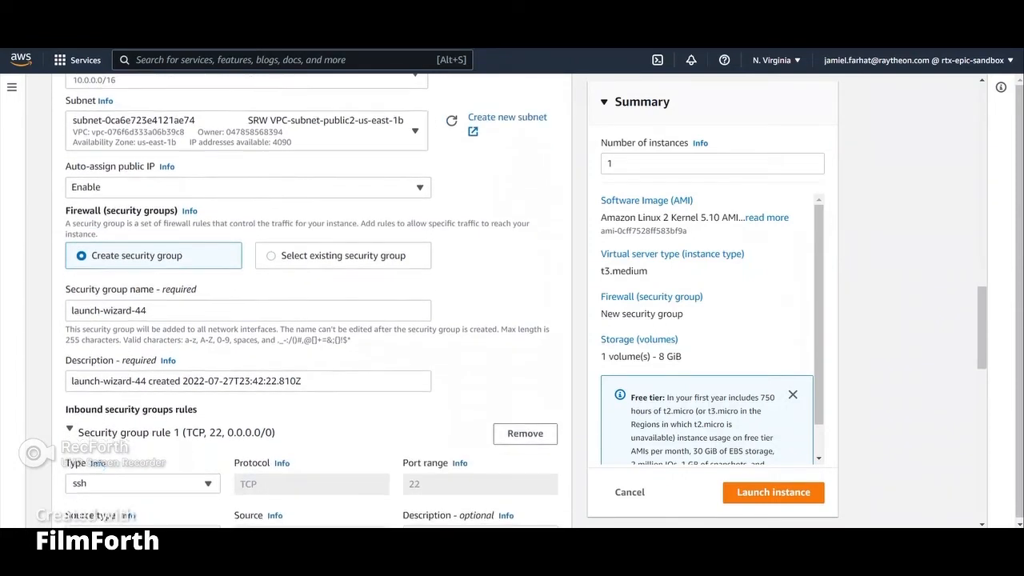
scroll(312, 304, down, 1)
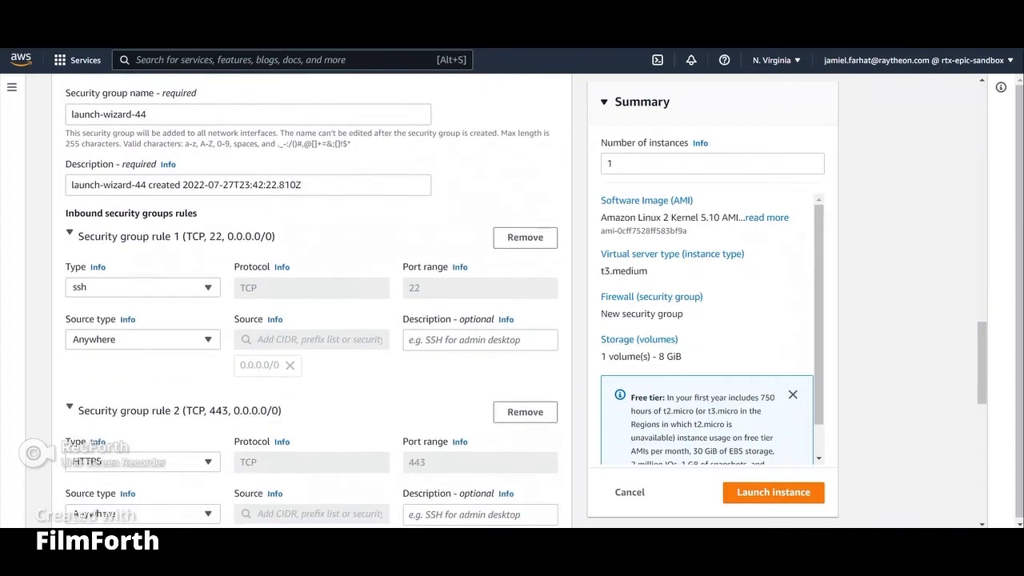
scroll(312, 304, down, 2)
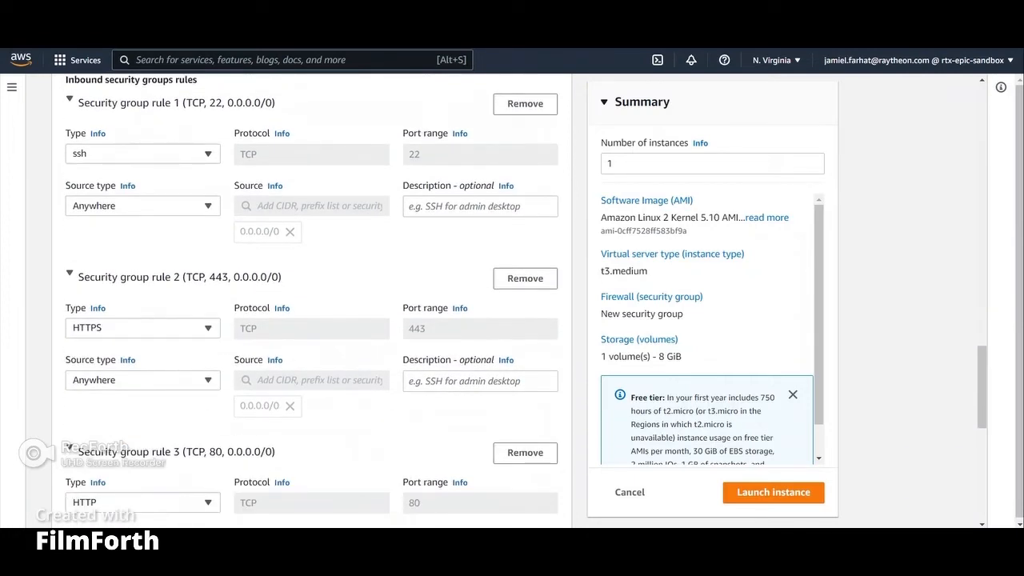
scroll(312, 304, down, 3)
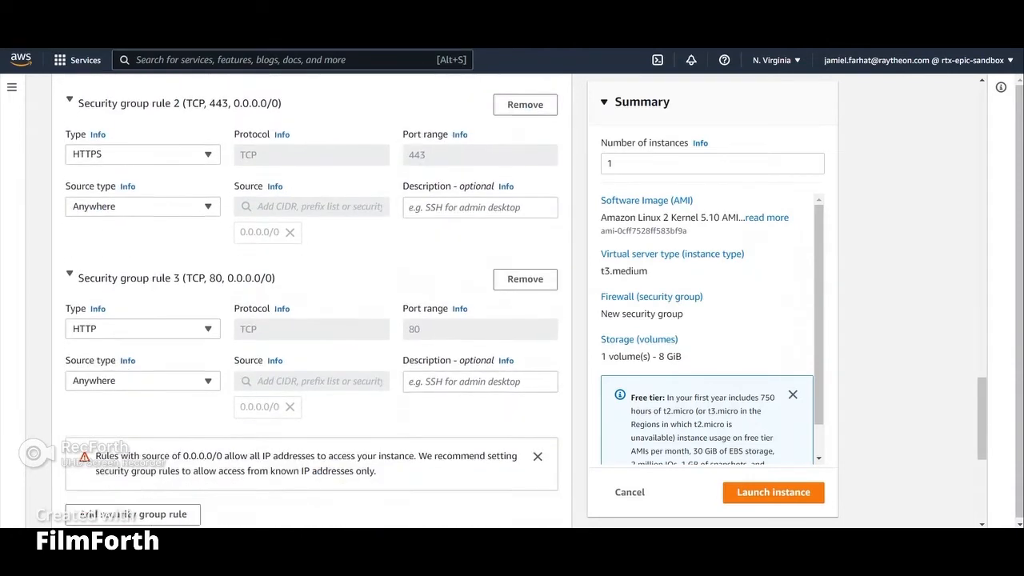
scroll(312, 304, down, 1)
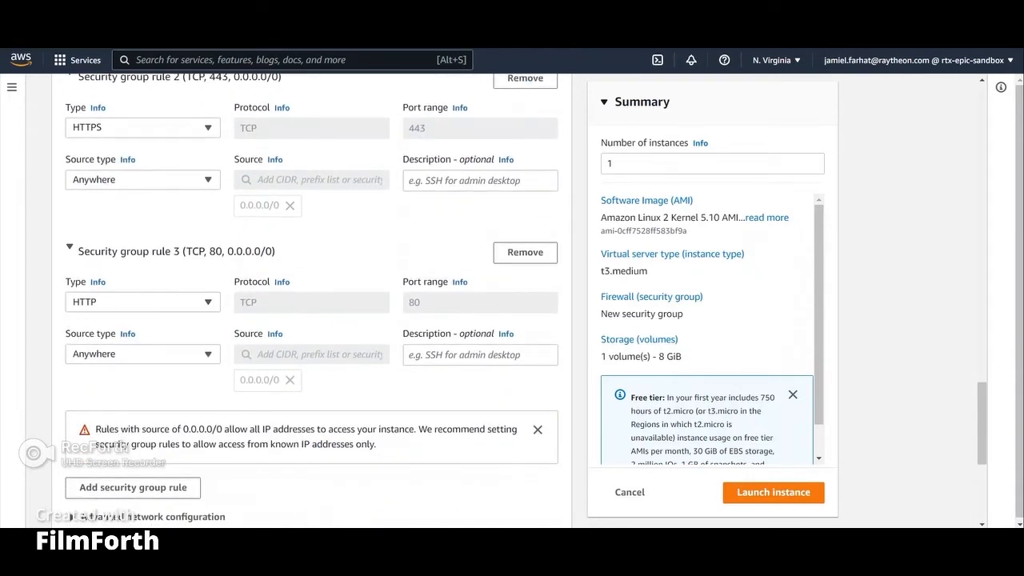
scroll(312, 304, up, 1)
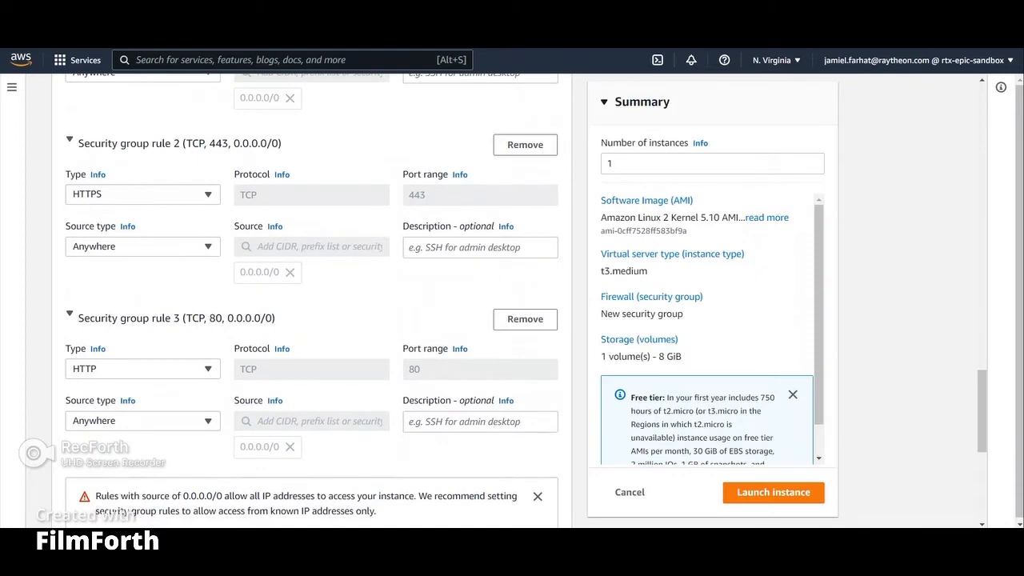
scroll(312, 304, up, 1)
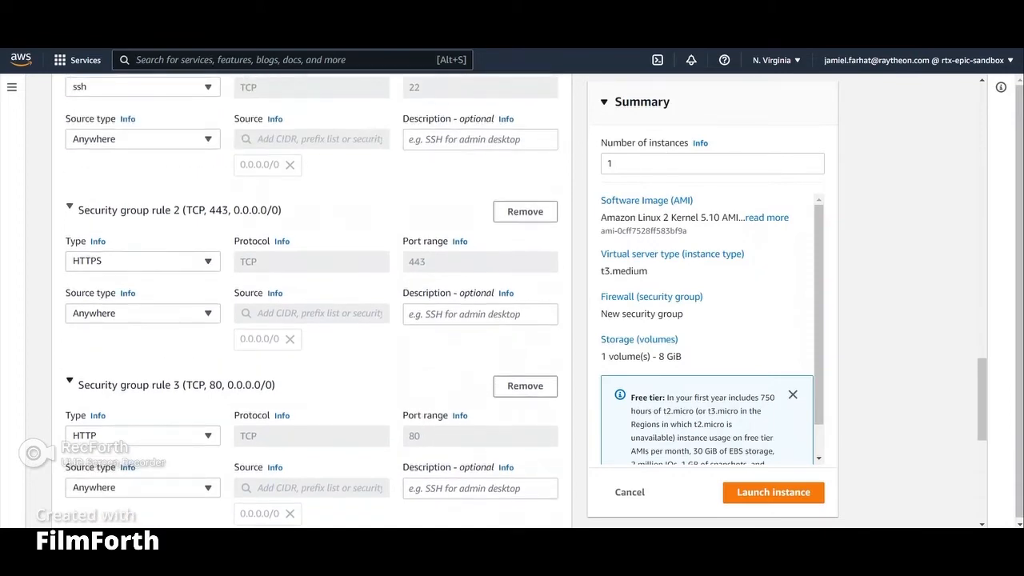
Step: Set the root volume size to 249 GiB in the storage configuration
scroll(312, 304, down, 3)
scroll(311, 304, down, 3)
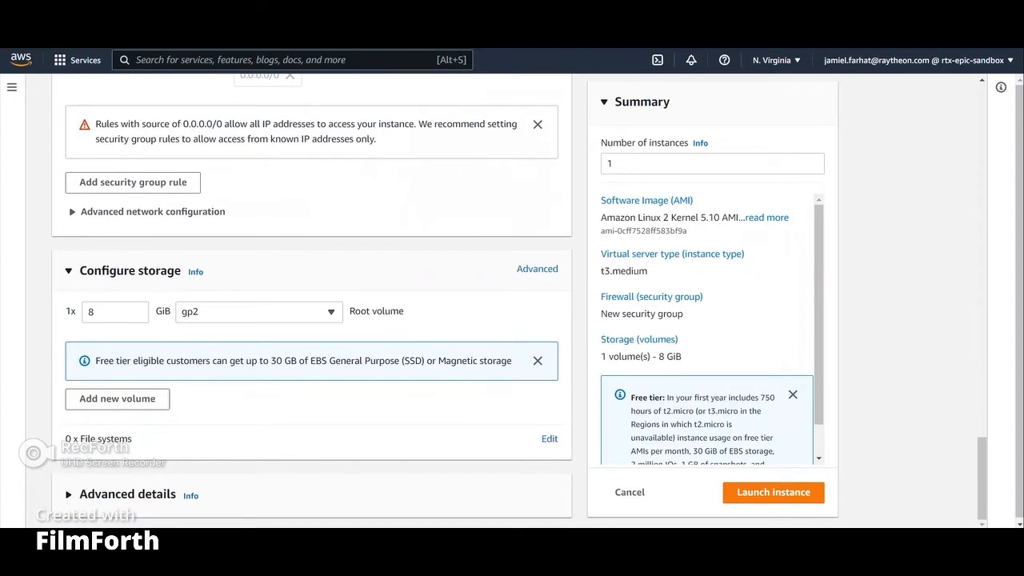
click(107, 310)
key(BackSpace)
text(250)
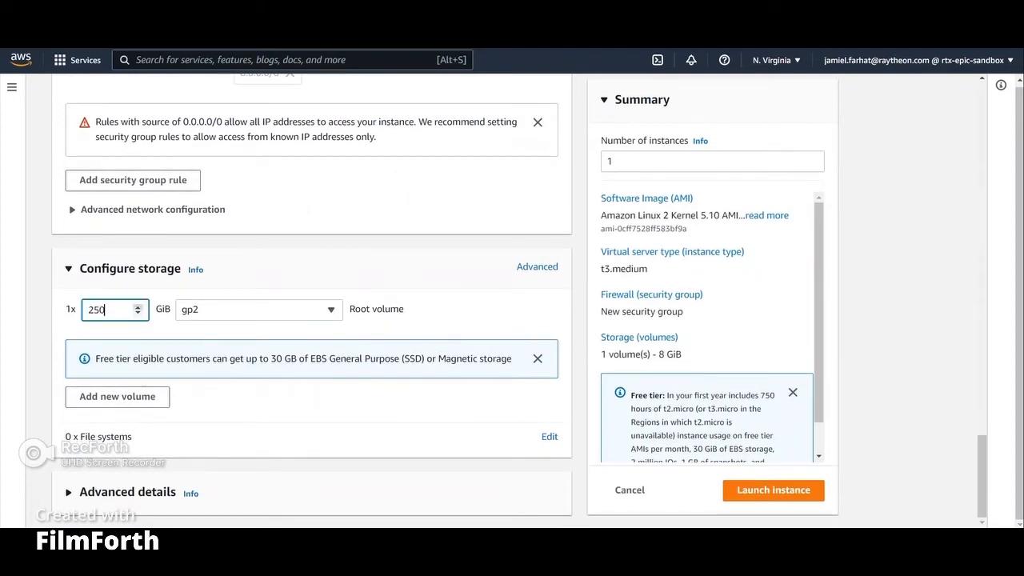
key(Down)
scroll(312, 304, down, 4)
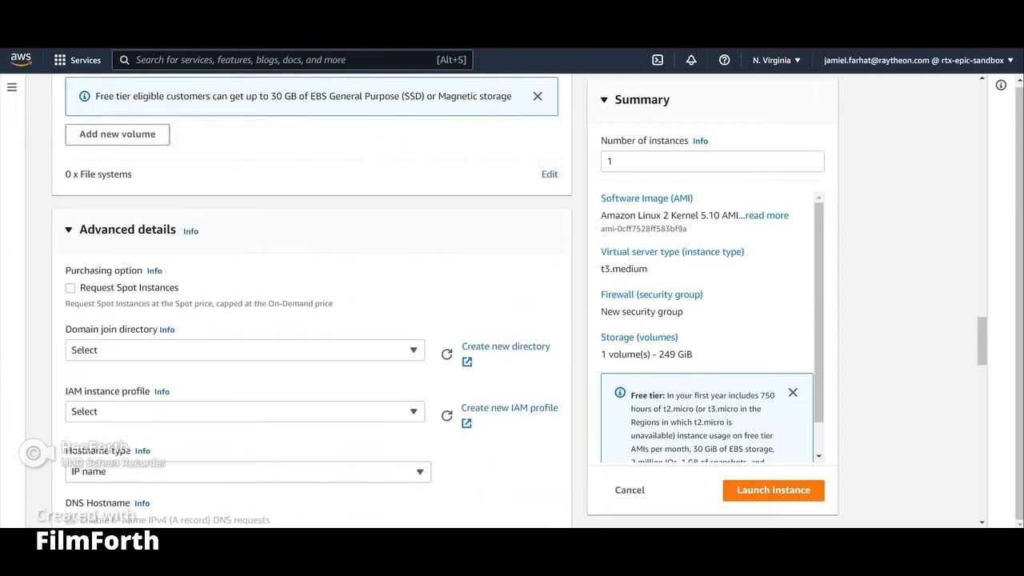
Step: Choose ec2-user-dev as the IAM instance profile in the advanced details
scroll(312, 304, down, 2)
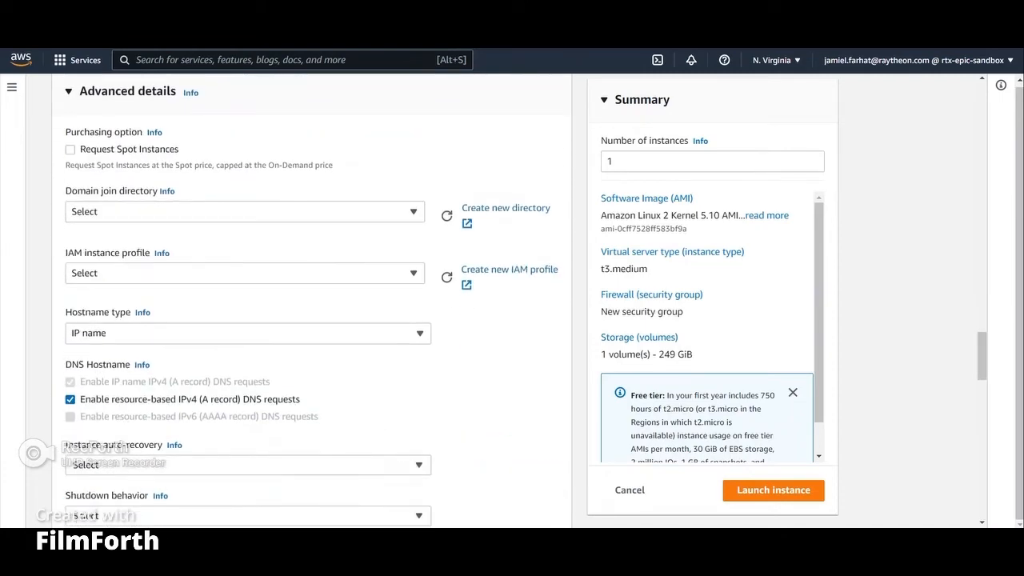
click(245, 273)
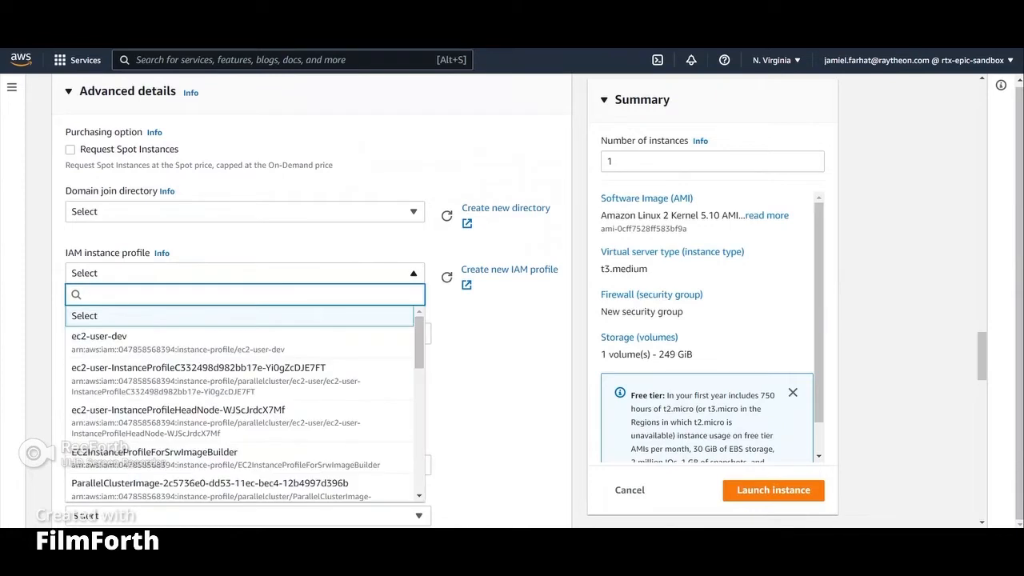
click(160, 342)
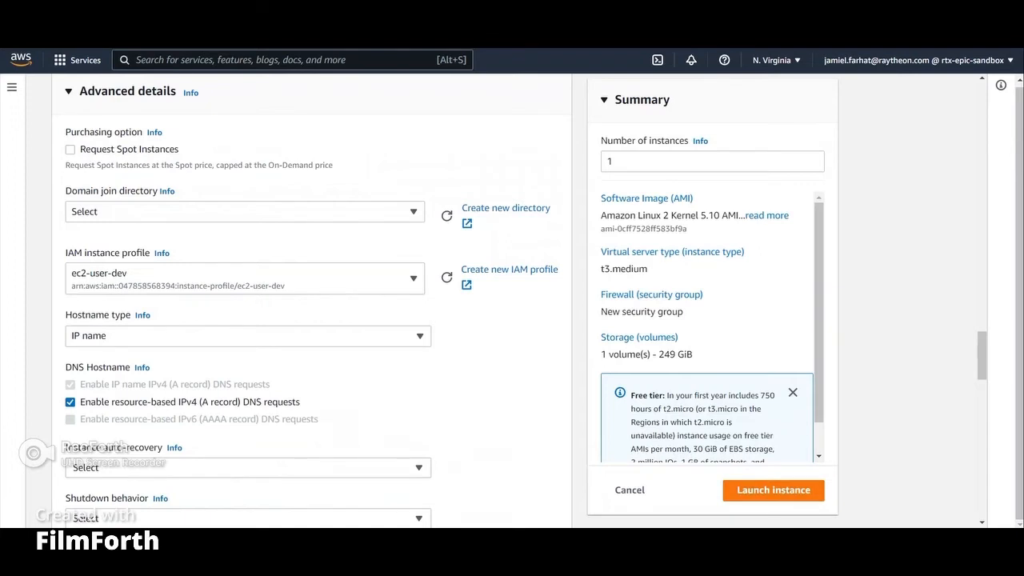
Step: Open the EC2 console's list of running instances
key(alt+s)
text(ec2)
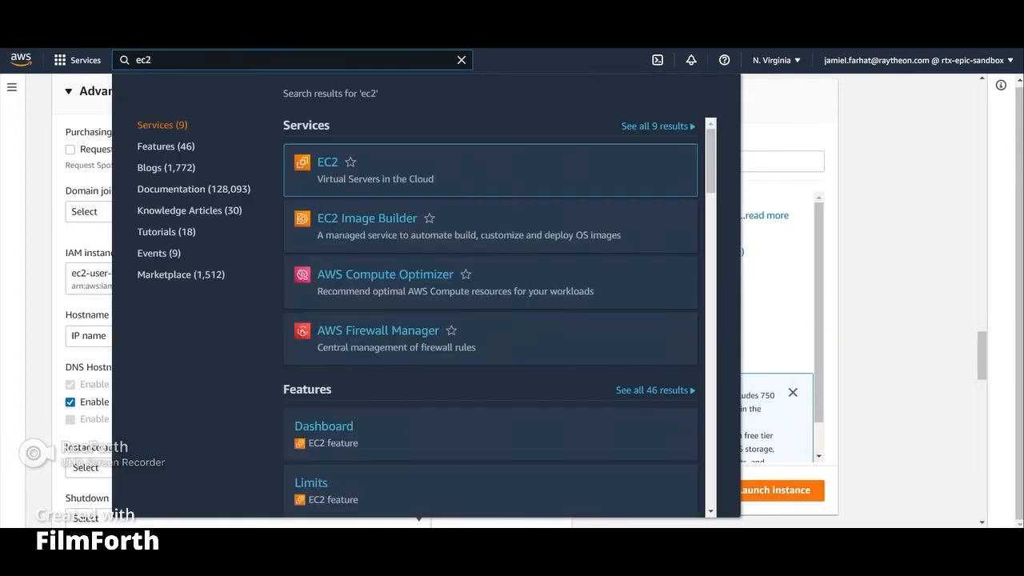
key(Escape)
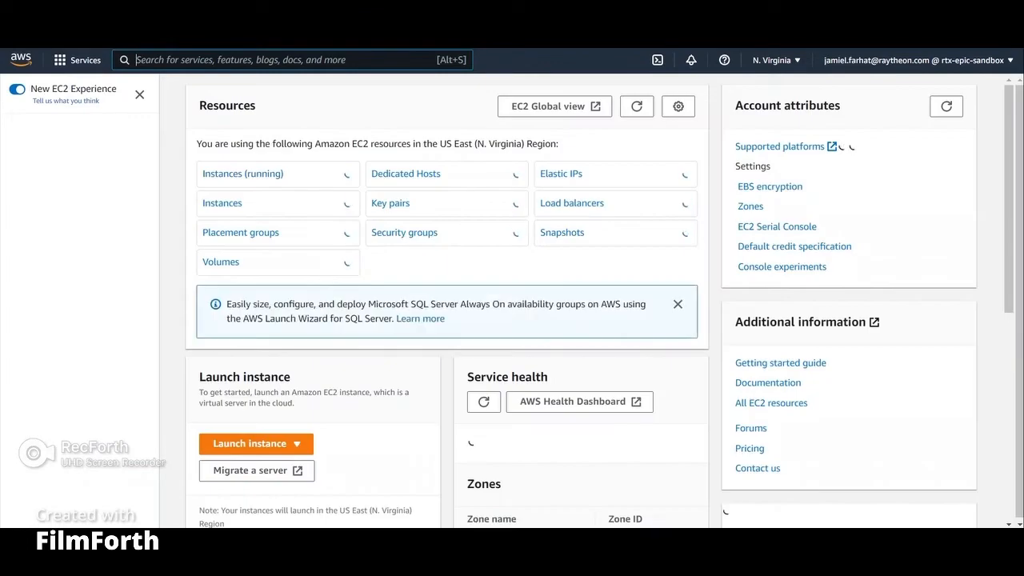
click(240, 173)
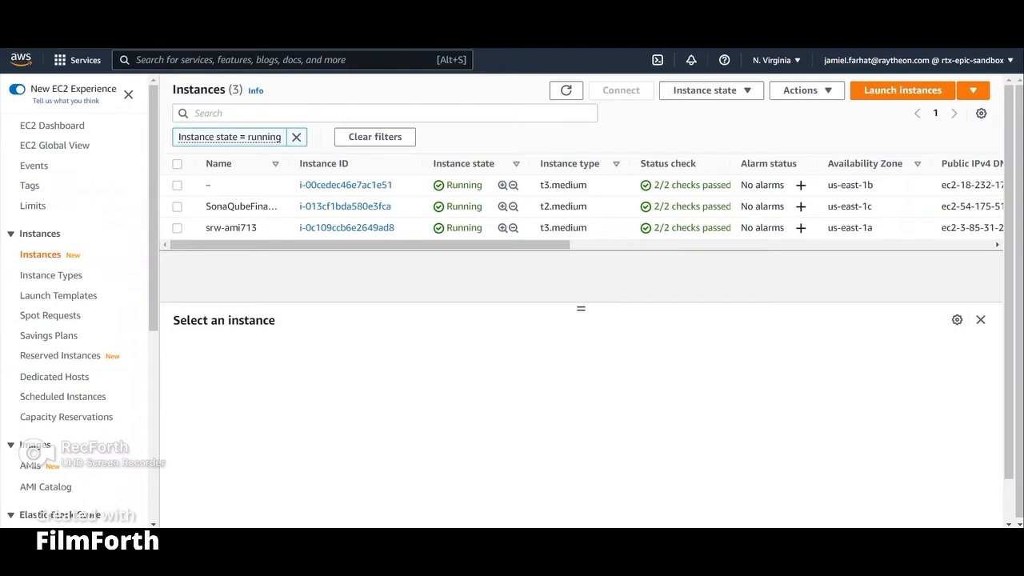
Step: Open IAM and create a new access key for CLI access in the security credentials
key(alt+s)
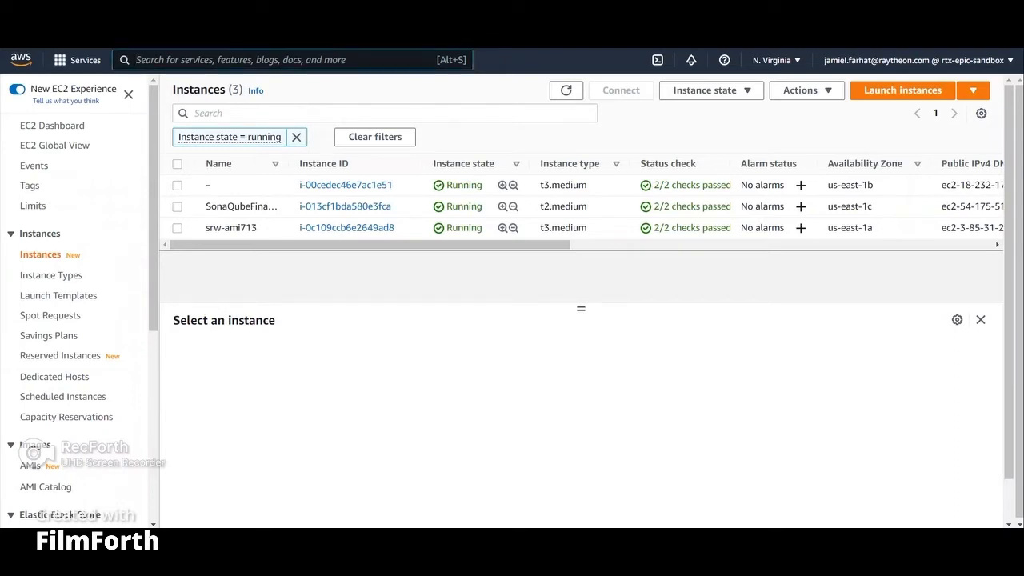
text(mana)
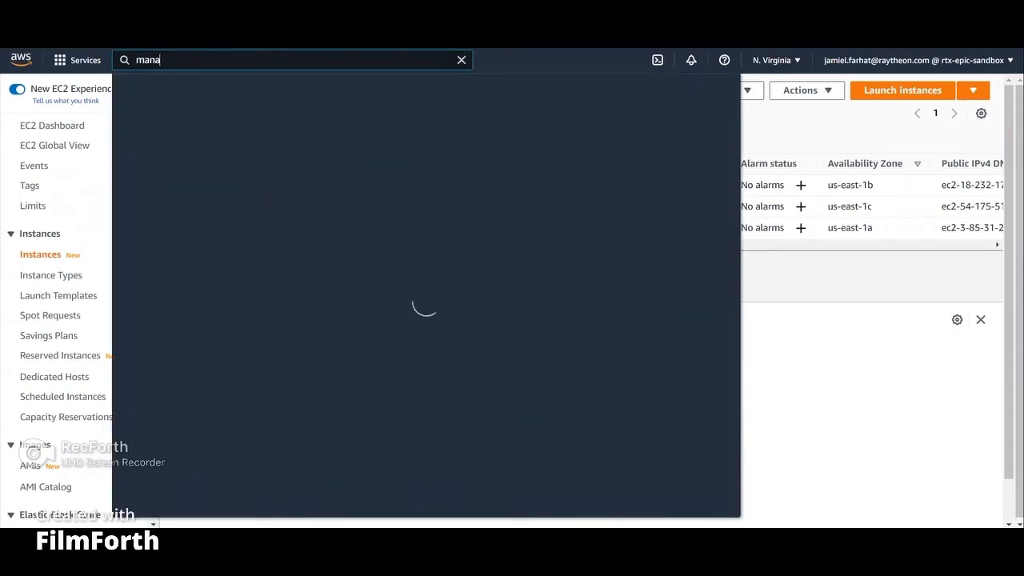
text(ge access)
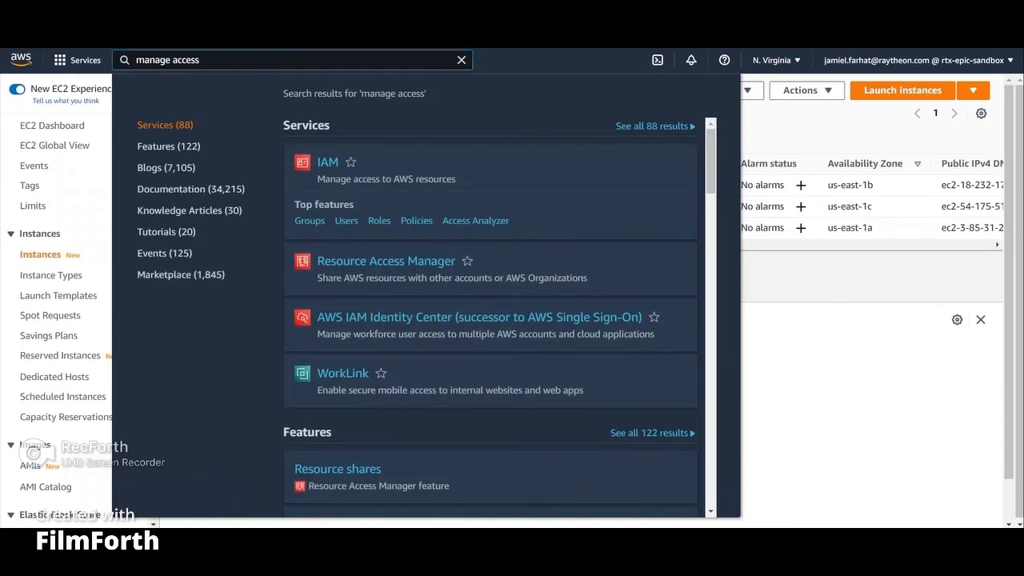
key(Return)
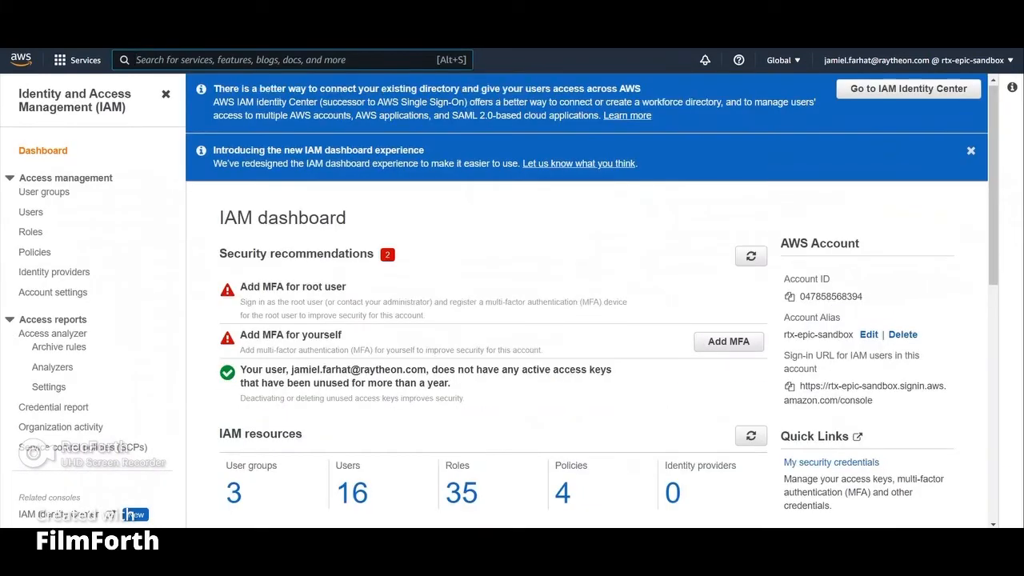
scroll(592, 301, down, 1)
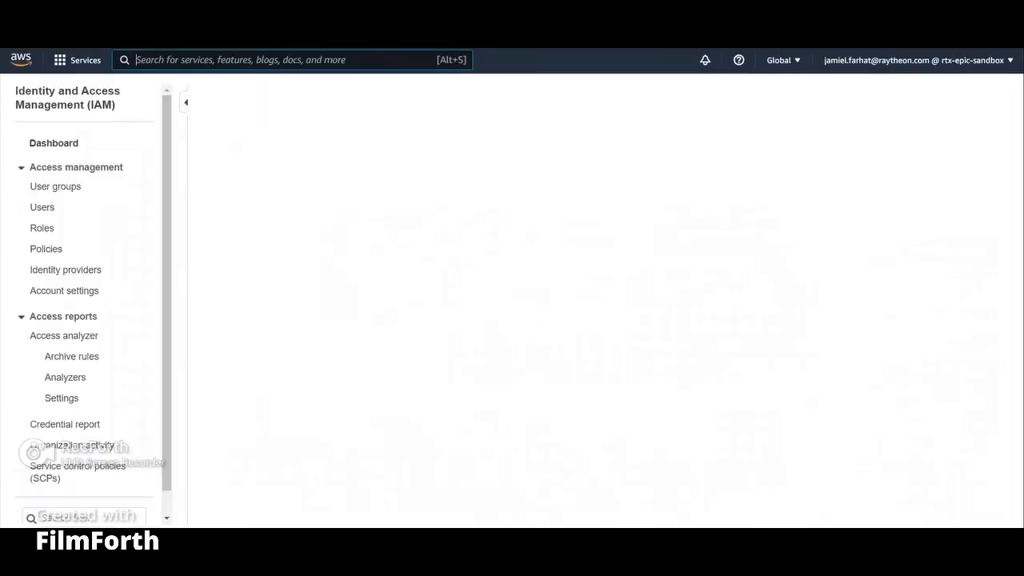
scroll(579, 290, down, 3)
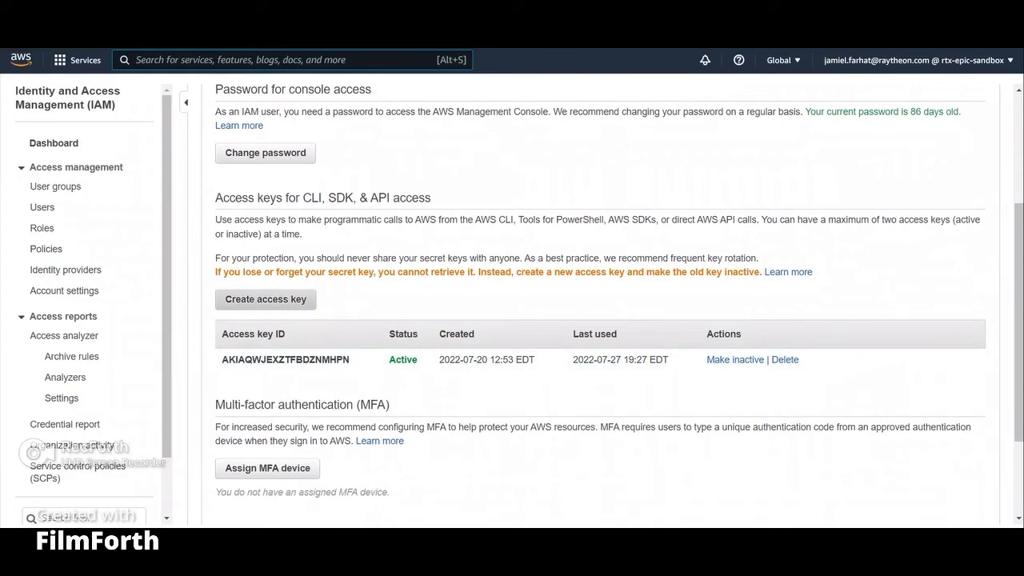
click(266, 298)
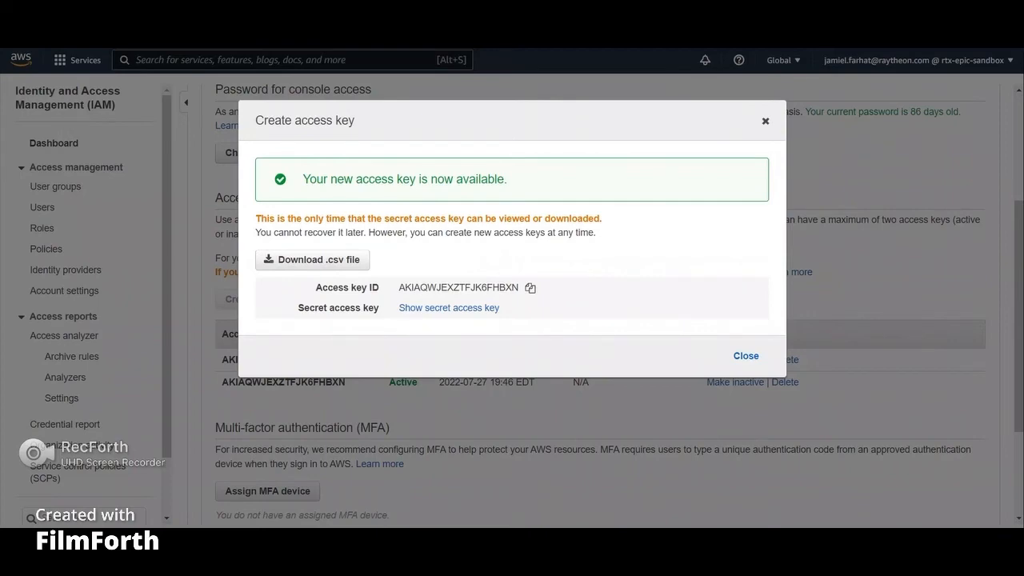
click(765, 121)
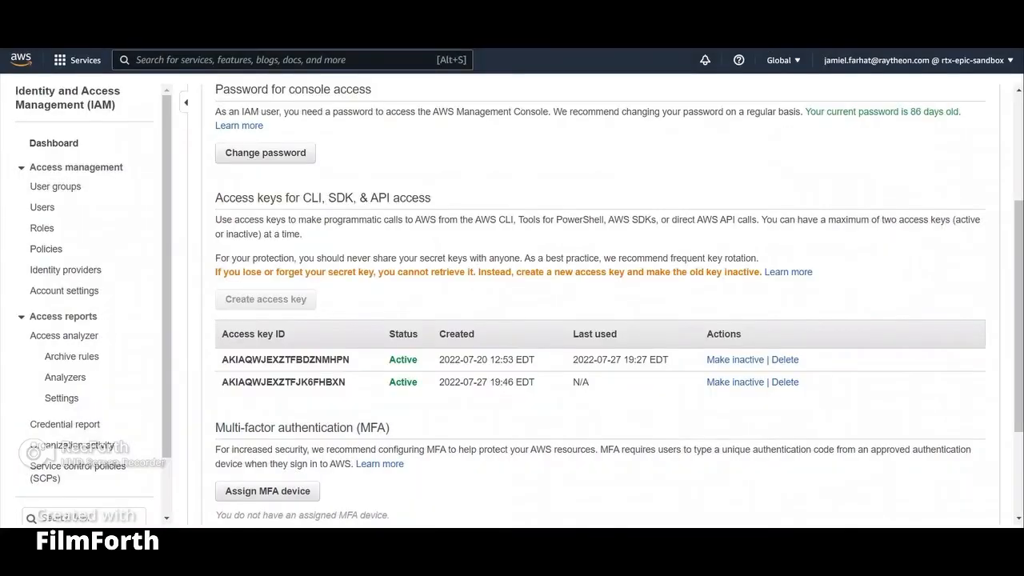
Step: Return to EC2 and connect to the first running t3.medium instance through EC2 Instance Connect
scroll(594, 304, up, 3)
key(alt+s)
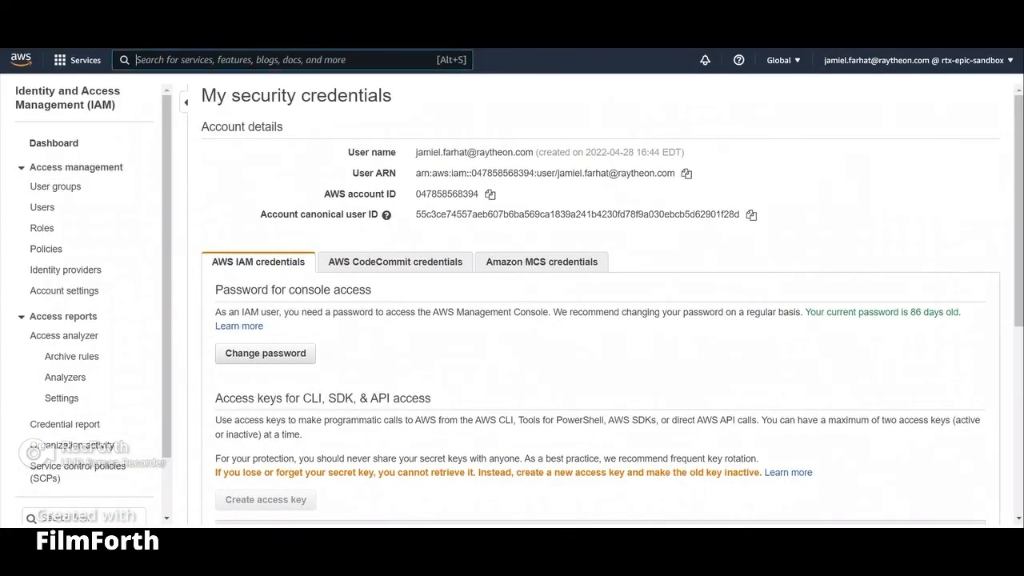
text(ec2)
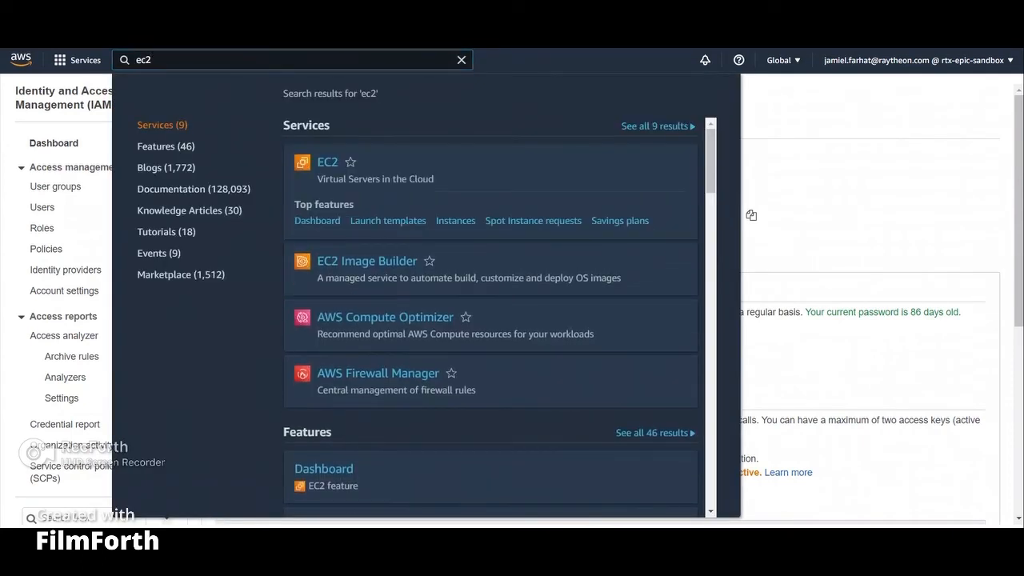
key(Return)
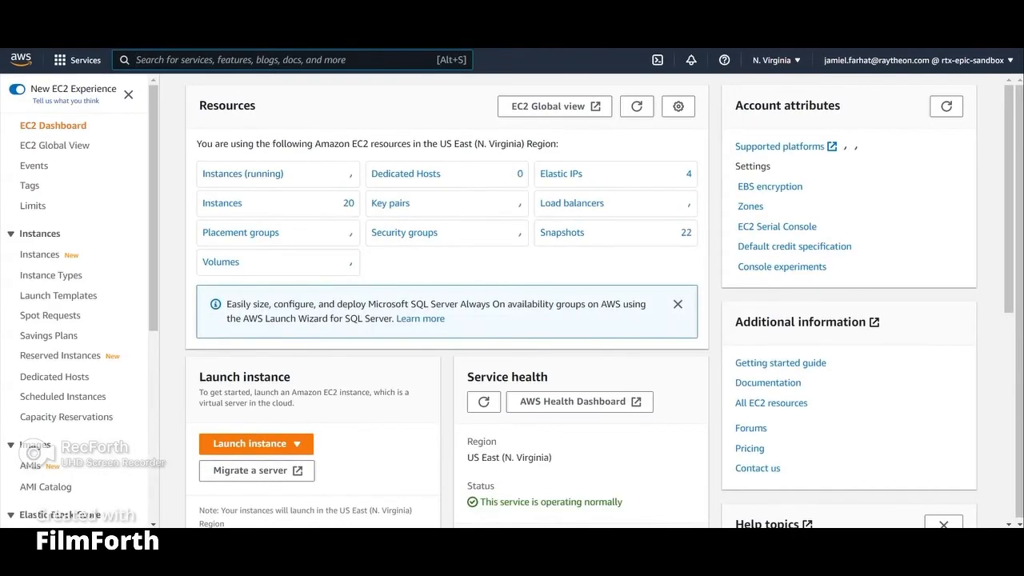
click(242, 173)
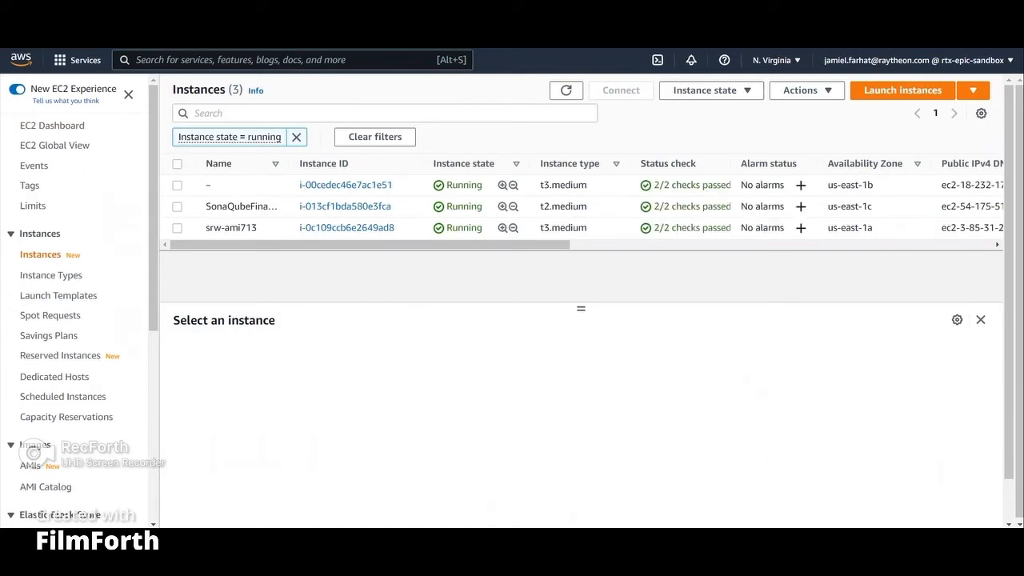
click(177, 186)
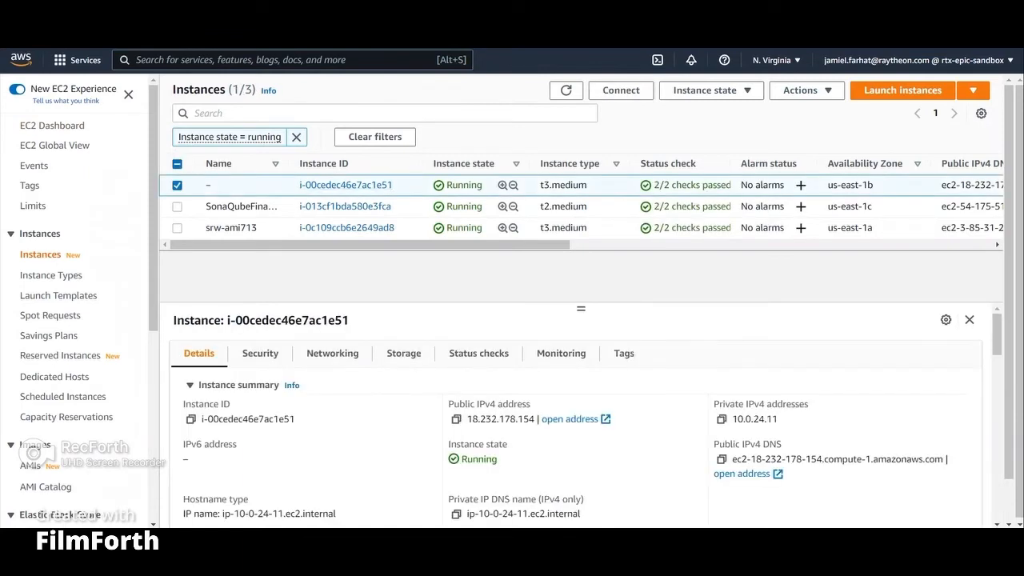
click(621, 90)
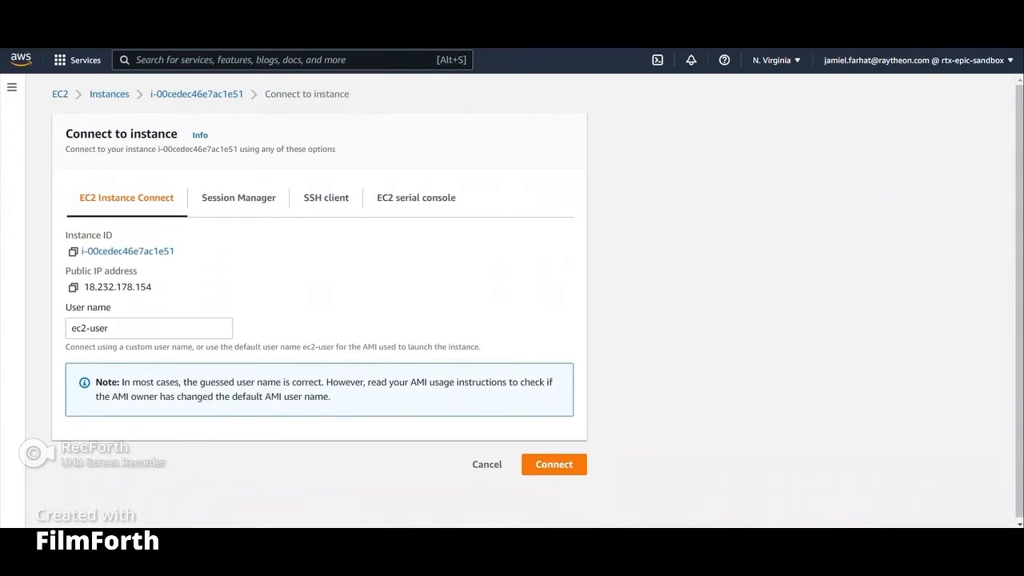
click(554, 465)
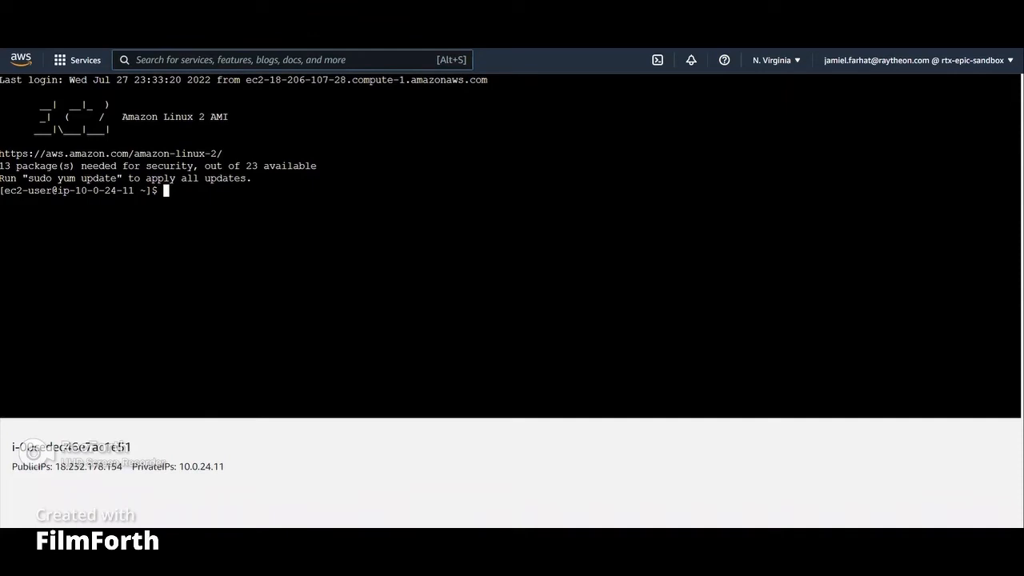
Step: Run aws configure, keeping the stored access keys and setting the region to us-east-1 and output format to json
text(aws configure)
key(Return)
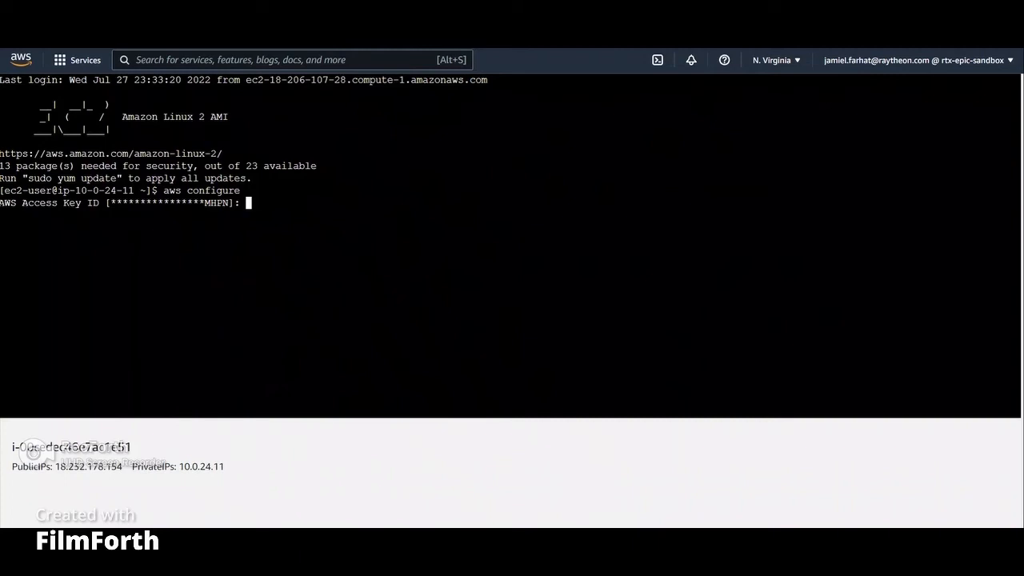
key(Return)
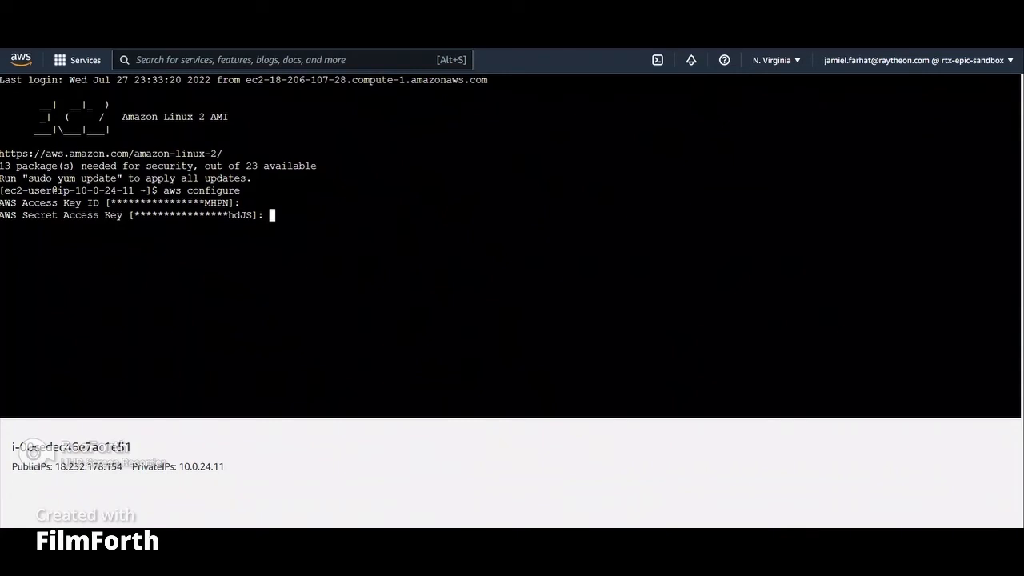
key(Return)
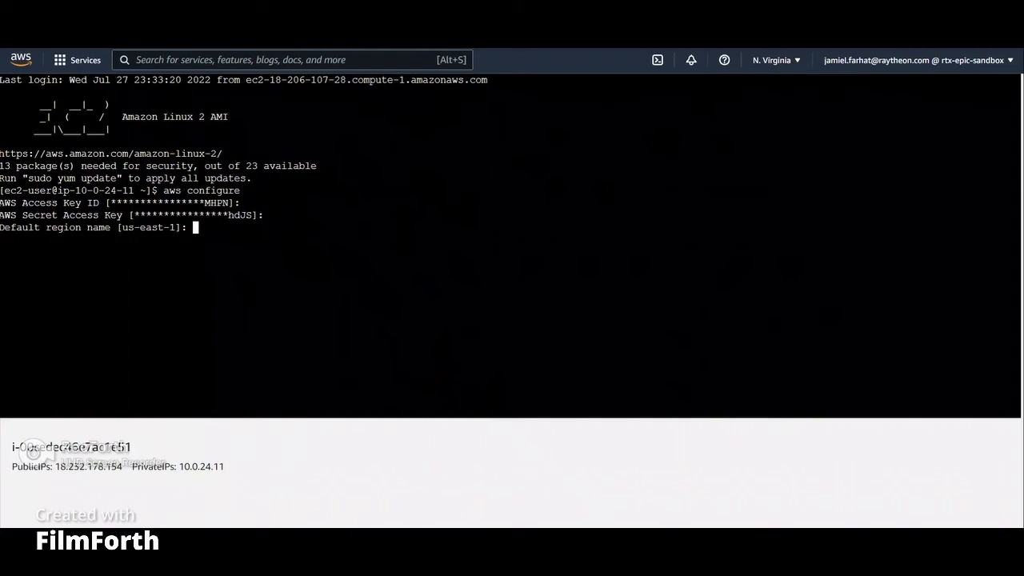
text(us-east-1)
key(Return)
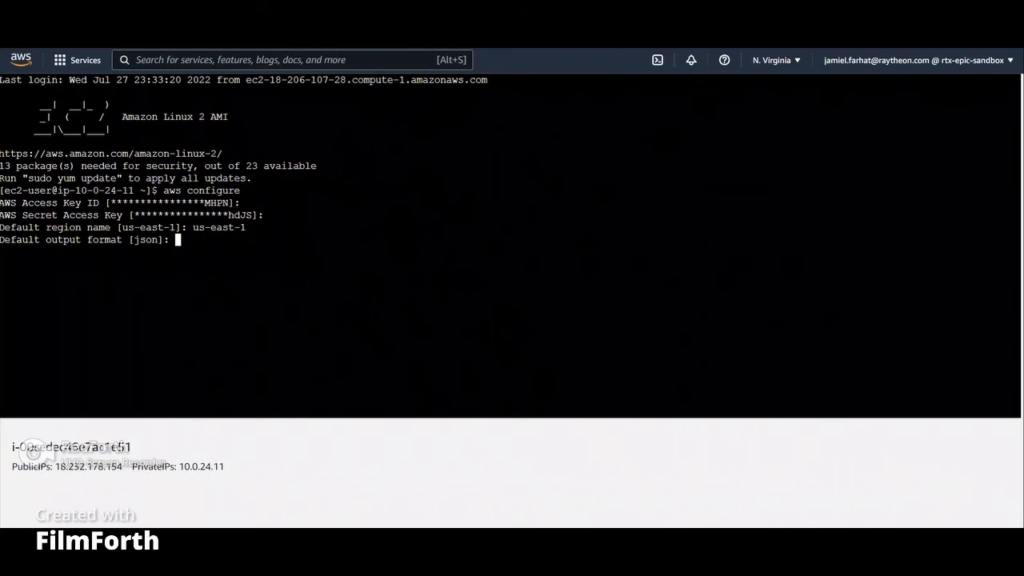
text(json)
key(Return)
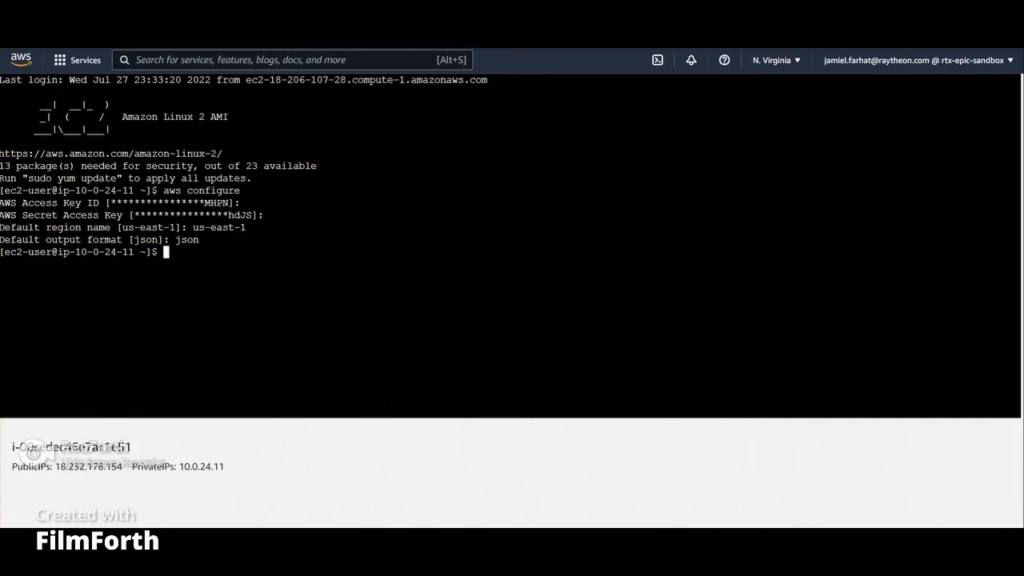
Step: Create an empty file named trust-policy.json in the home directory
text(touch trust-policy)
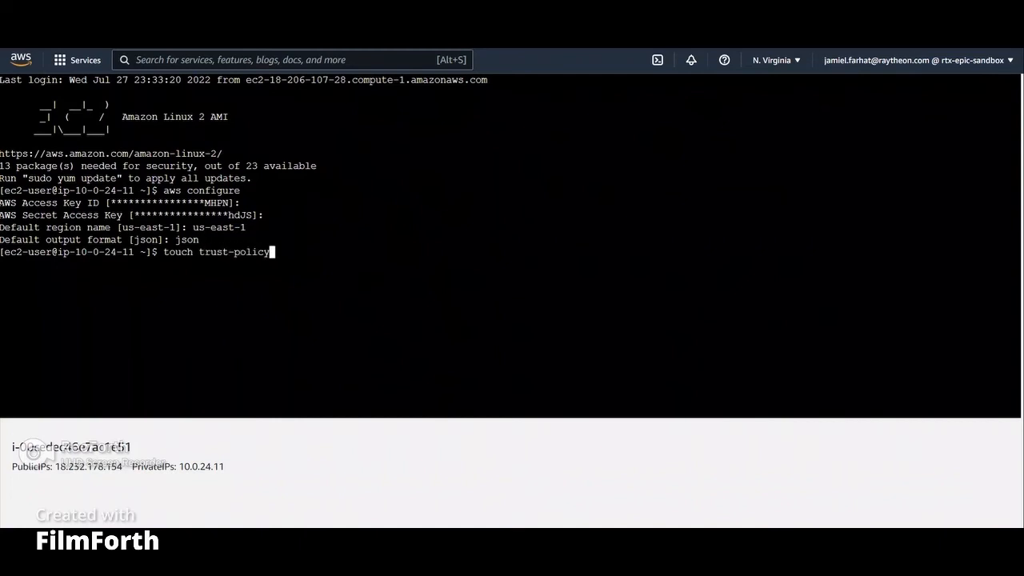
text(.json)
key(Return)
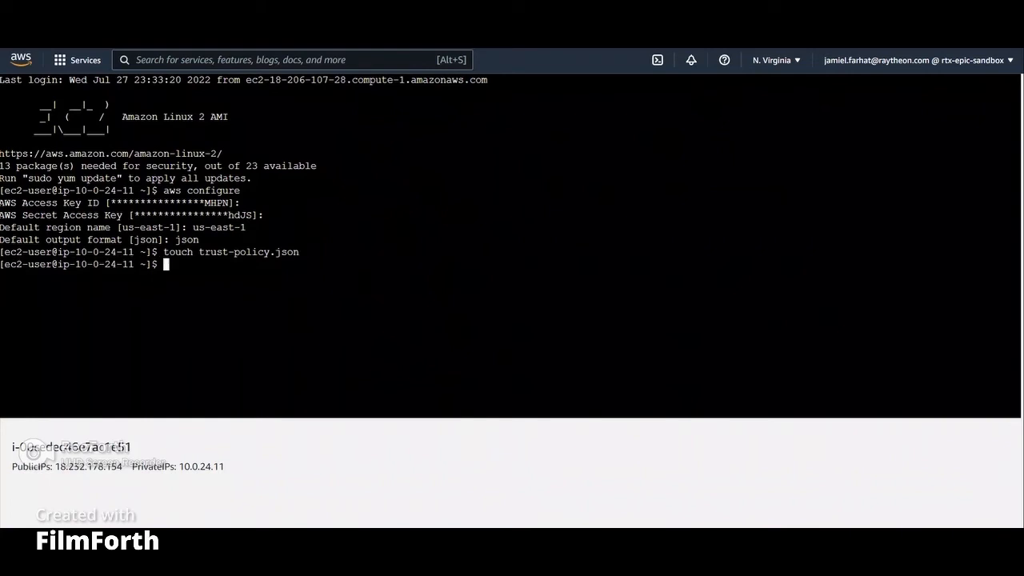
Step: Edit trust-policy.json in vi and save the trust policy letting vmie.amazonaws.com assume the role with external id vmimport
text(vi trust-policy.json)
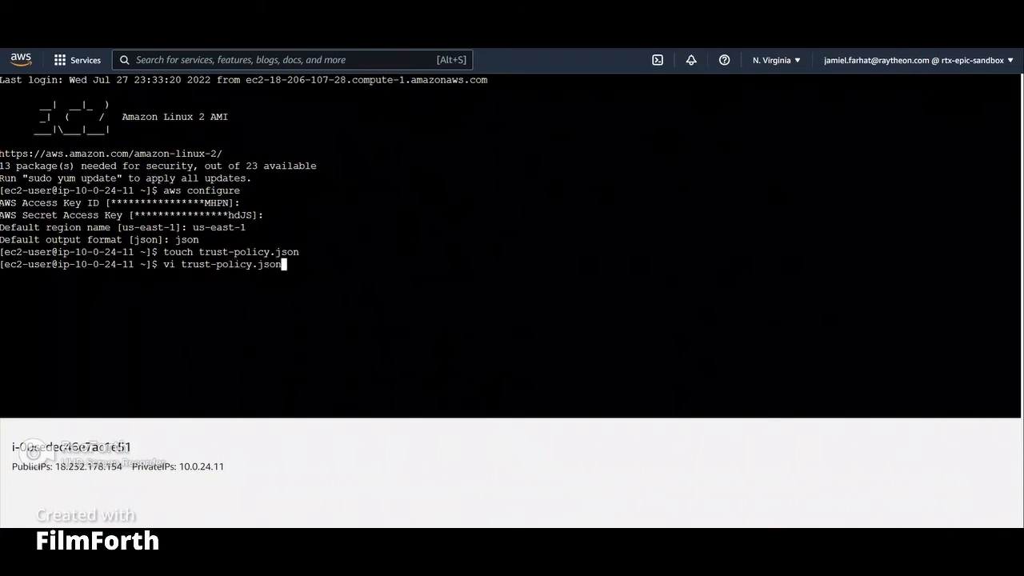
key(Return)
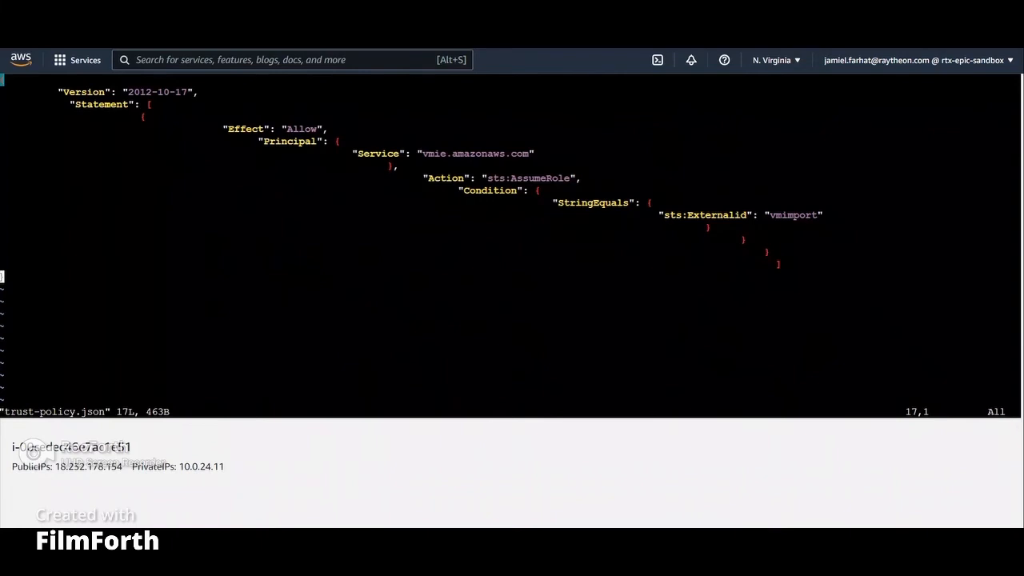
key(i)
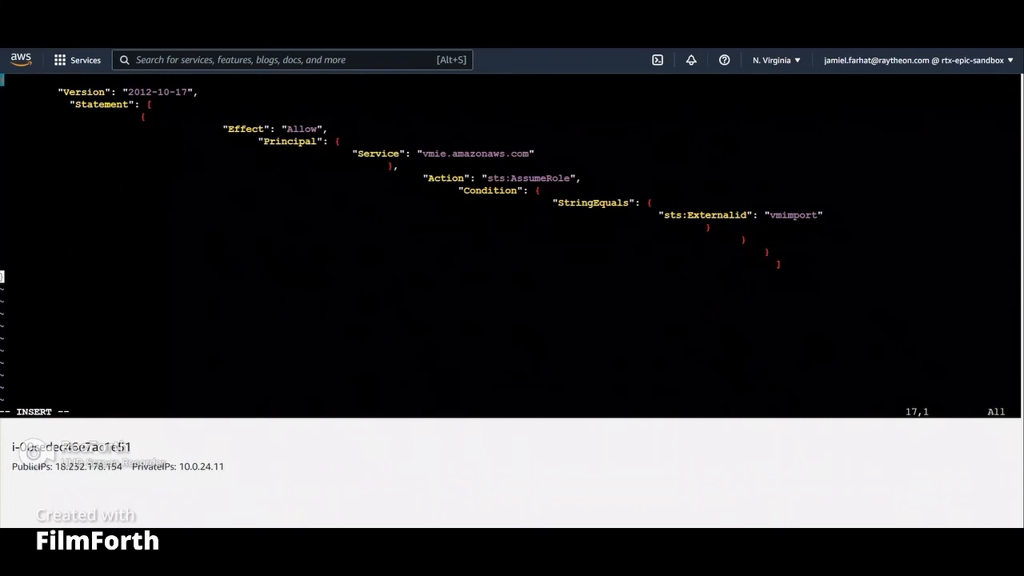
key(Escape)
key(shift+z)
key(shift+z)
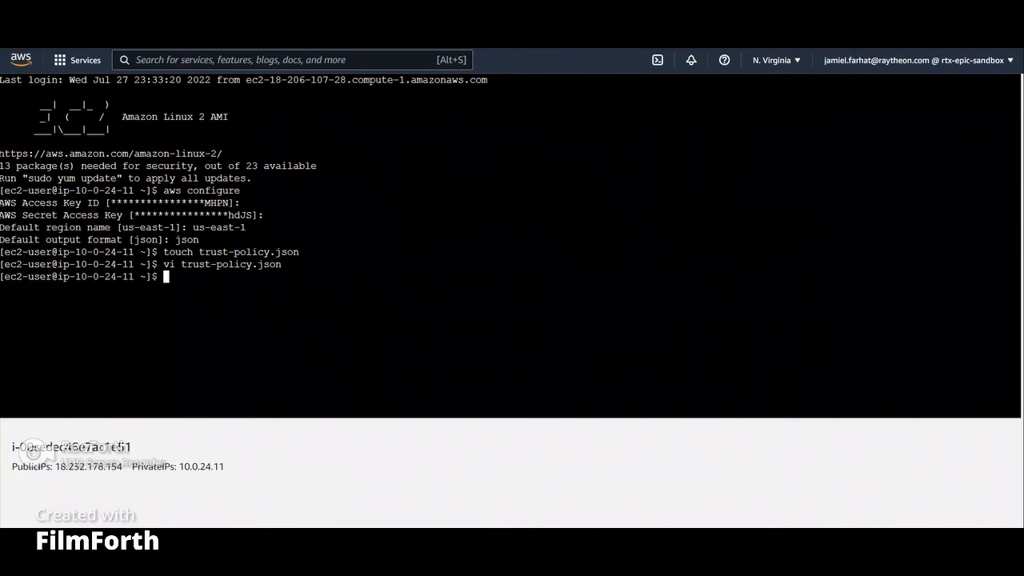
Step: Try to create the vmimport IAM role with aws iam create-role using "file://trust-policy.json" as the assume-role policy document
text(aws iam create-)
key(BackSpace)
text(-role)
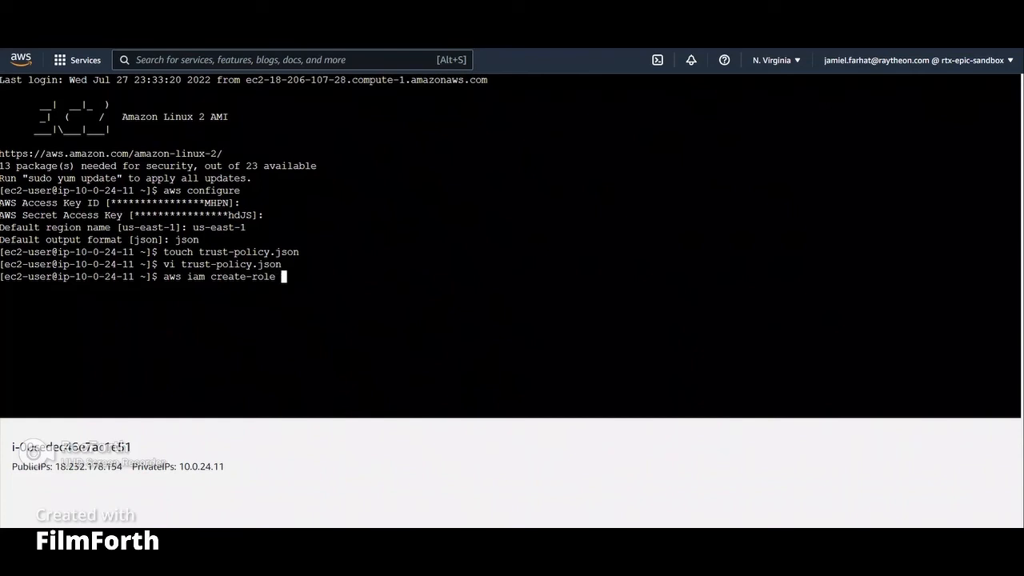
text( --role-name vmimport)
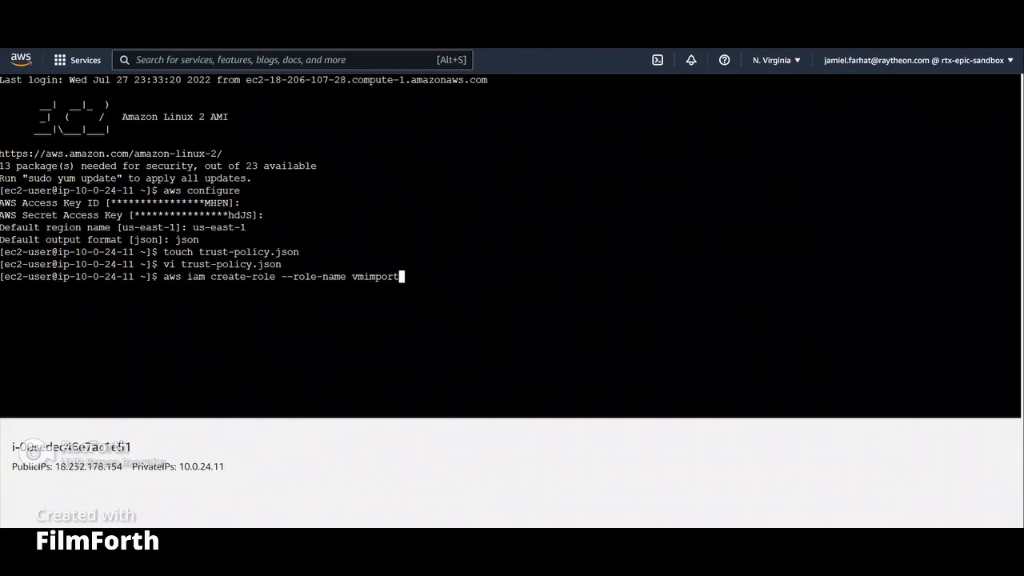
text(--assume-role)
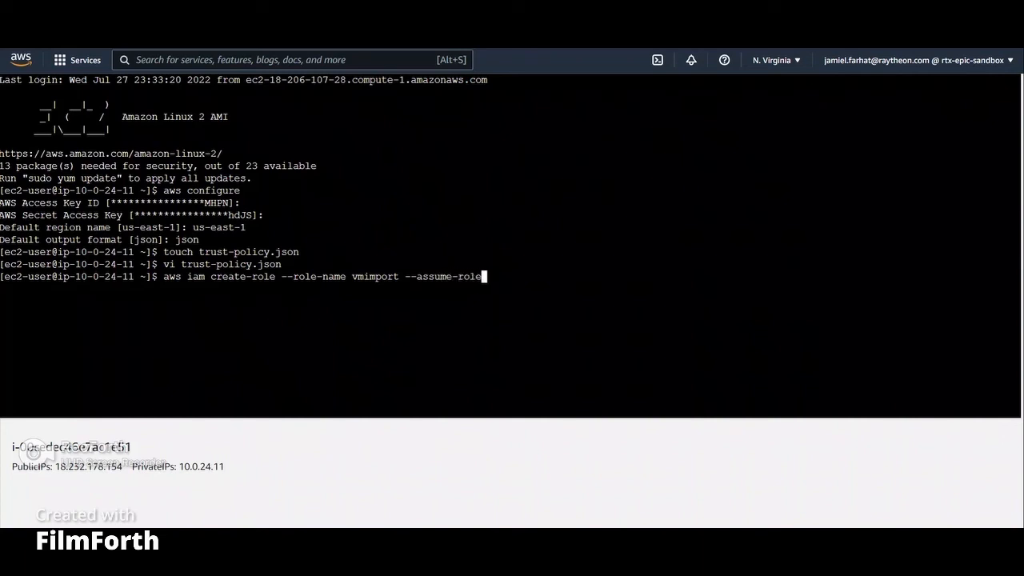
text(-policy-document)
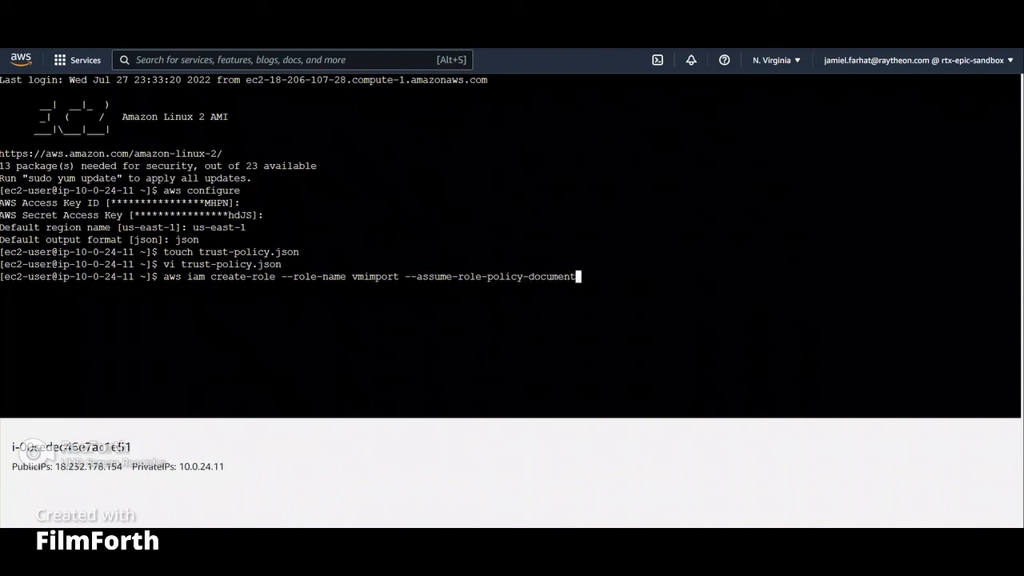
text( "")
key(Left)
text(file://trust-policy.json)
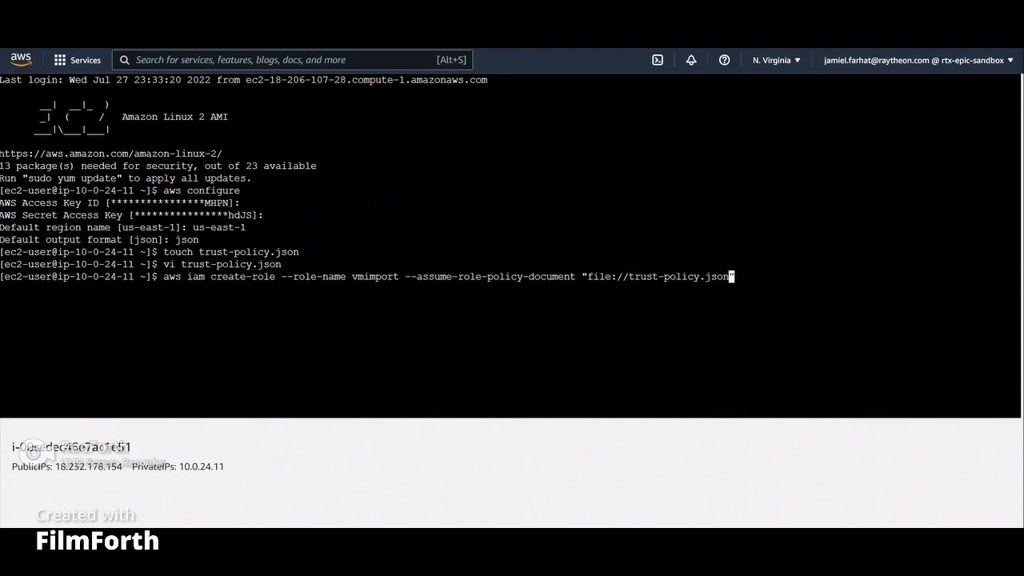
key(Return)
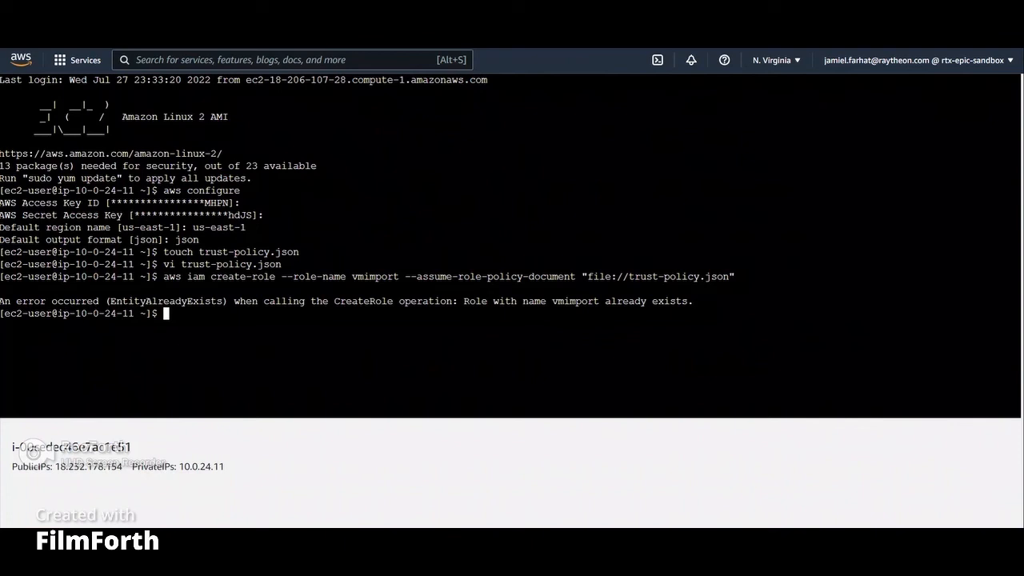
Step: Create an empty file named role-policy.json and clear the terminal
text(touch role-policy.jso)
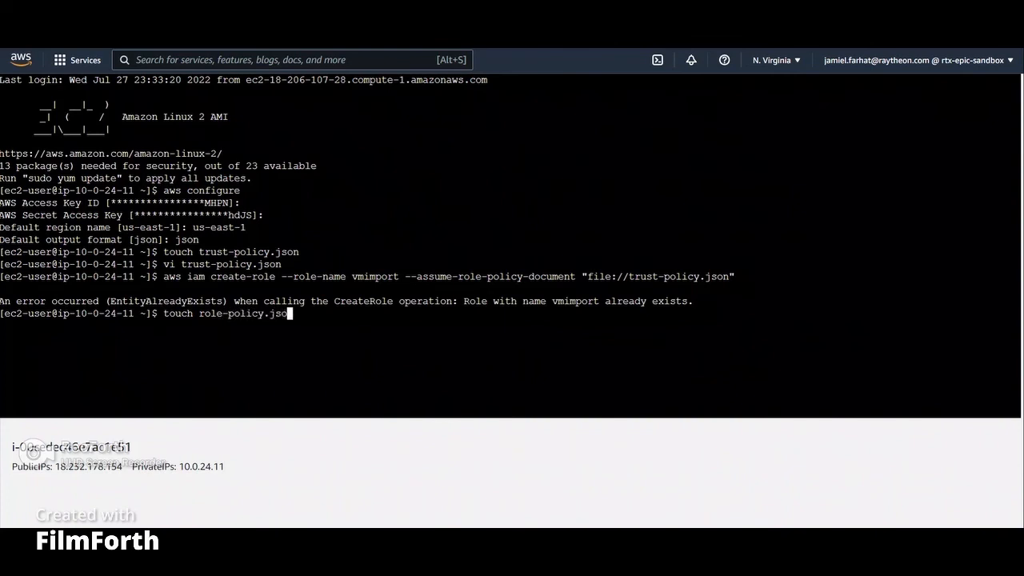
text(n)
key(Return)
key(ctrl+l)
Step: Edit role-policy.json in vi and save the role policy granting EC2 snapshot, image registration and describe permissions
text(vi )
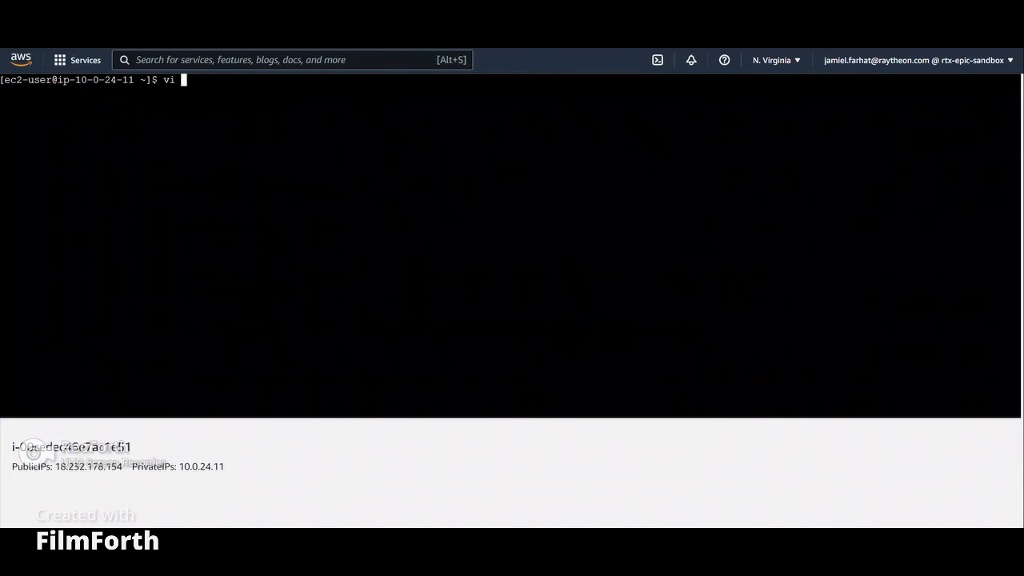
text(role-policy.json)
key(Return)
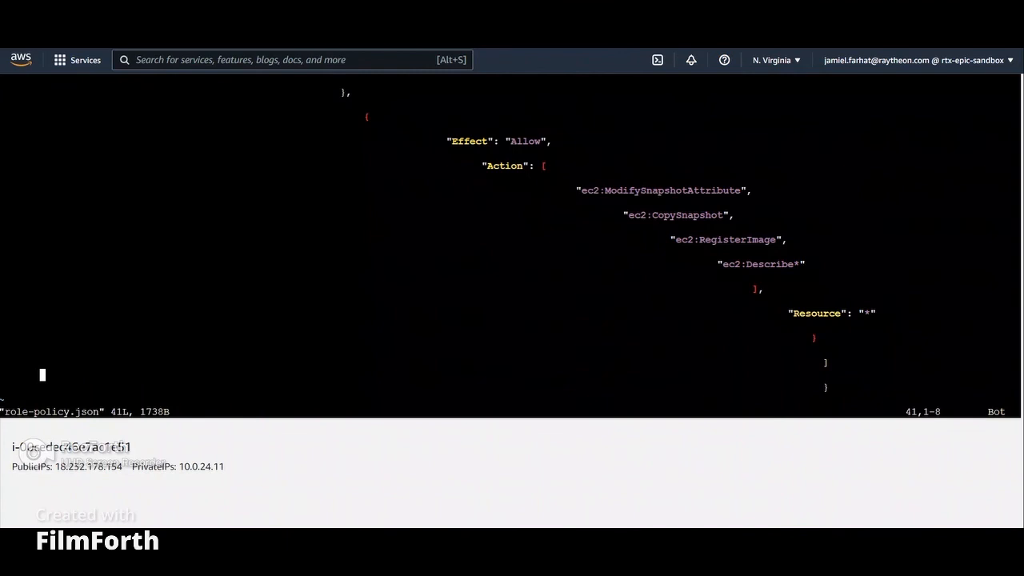
key(i)
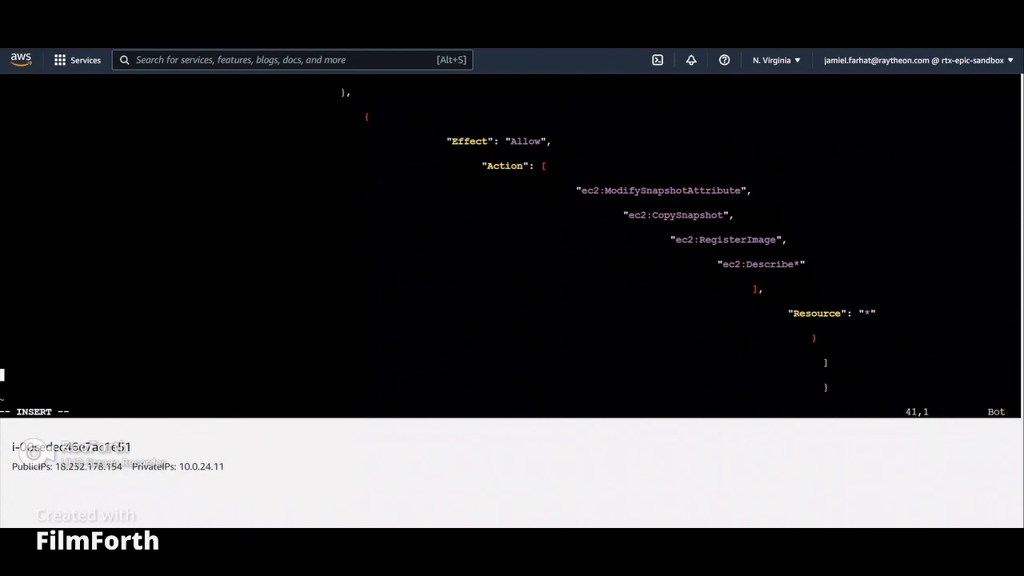
key(Escape)
key(shift+z)
key(shift+z)
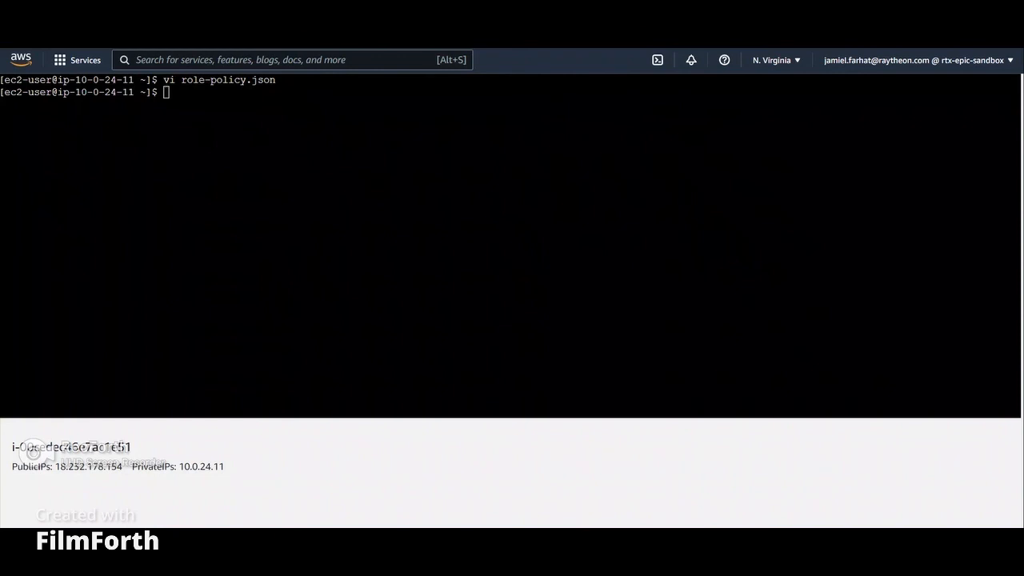
Step: Run aws iam put-role-policy to attach policy vmimport from "file://role-policy.json" to the vmimport role
right_click(216, 90)
click(240, 197)
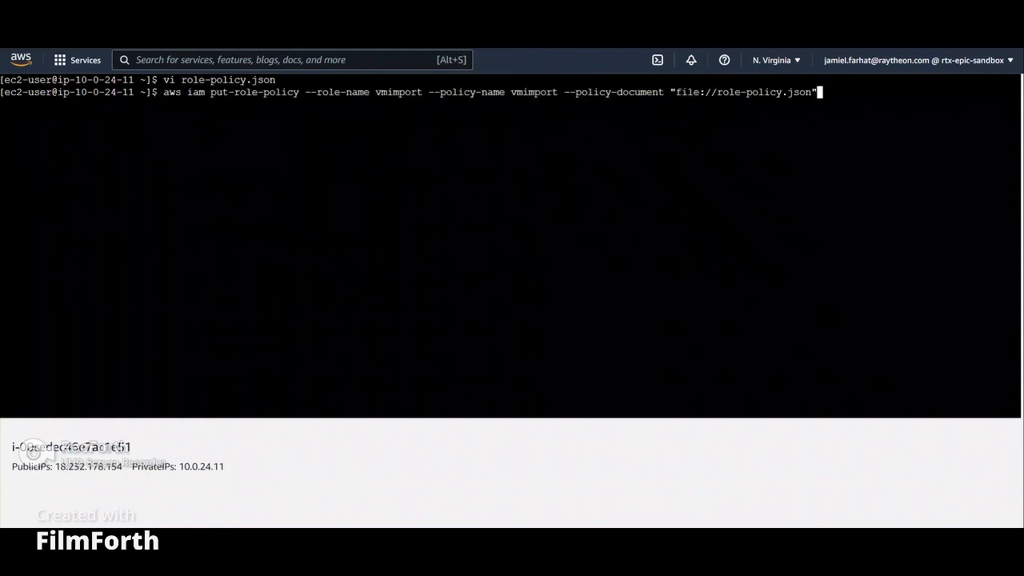
key(Return)
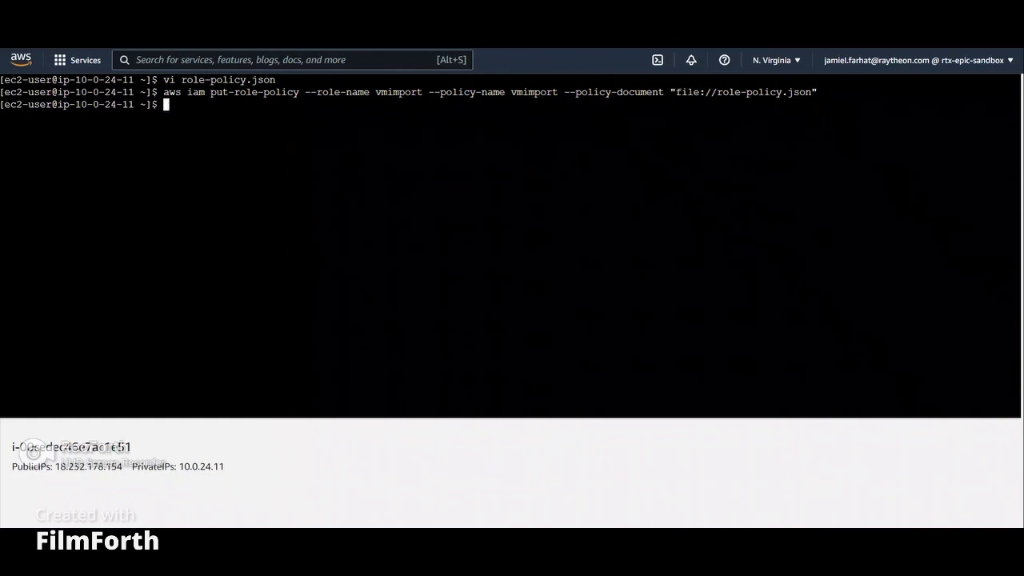
Step: Paste an aws ec2 import-image command with description "My SRW AMI" and the vmdk disk container from the S3 exports bucket
right_click(177, 103)
click(224, 210)
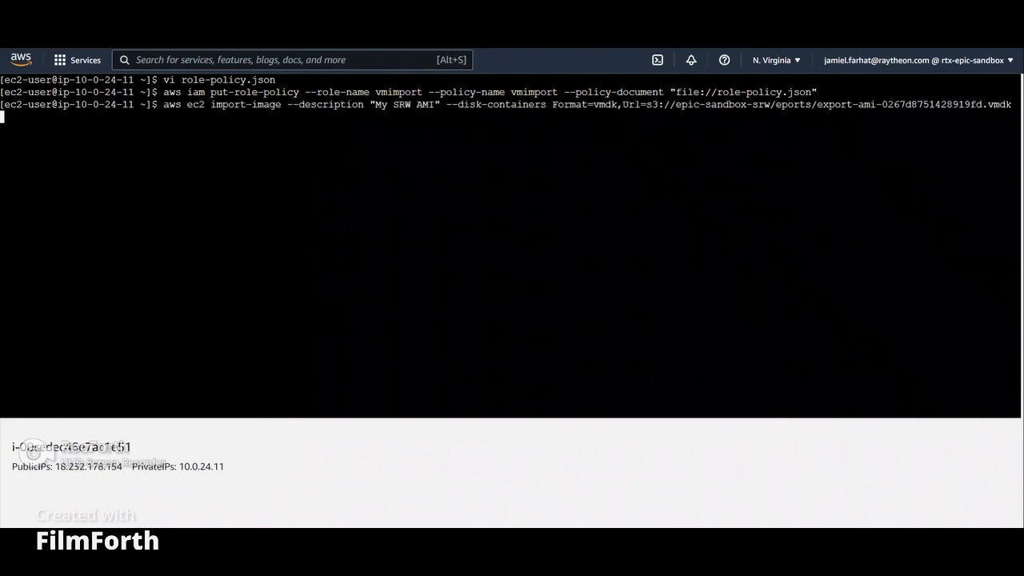